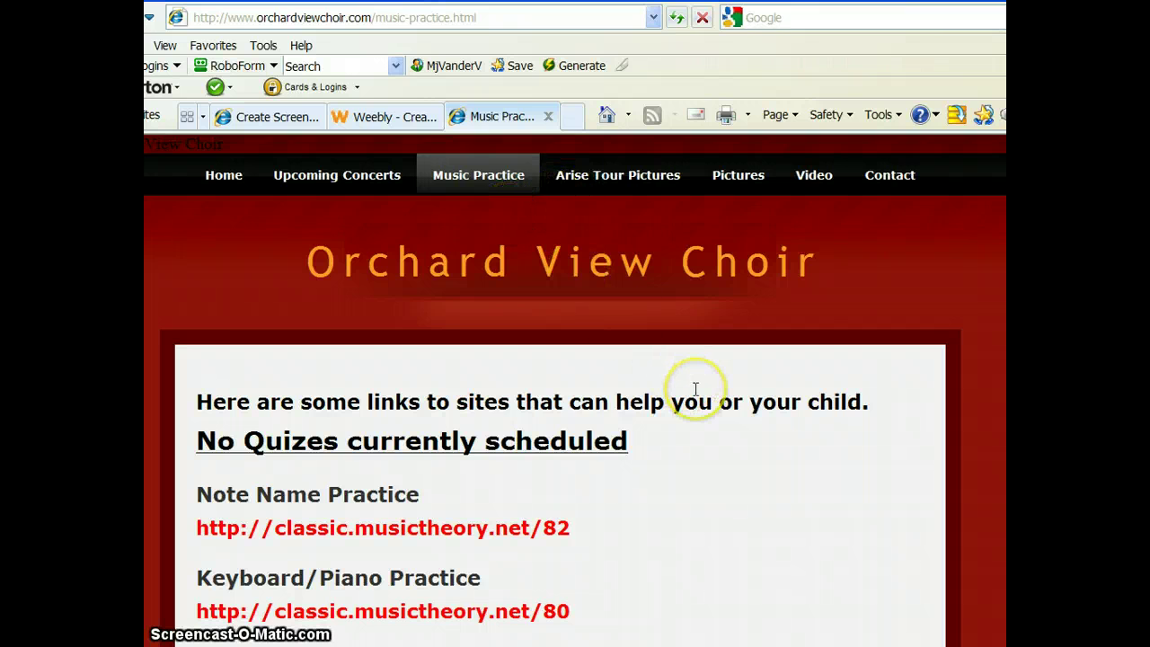
Scroll down, repeatedly highlight the 'No Quizes currently scheduled' heading, and clear each highlight
{"action": "scroll", "coordinate": [695, 388], "scroll_direction": "down", "scroll_amount": 3}
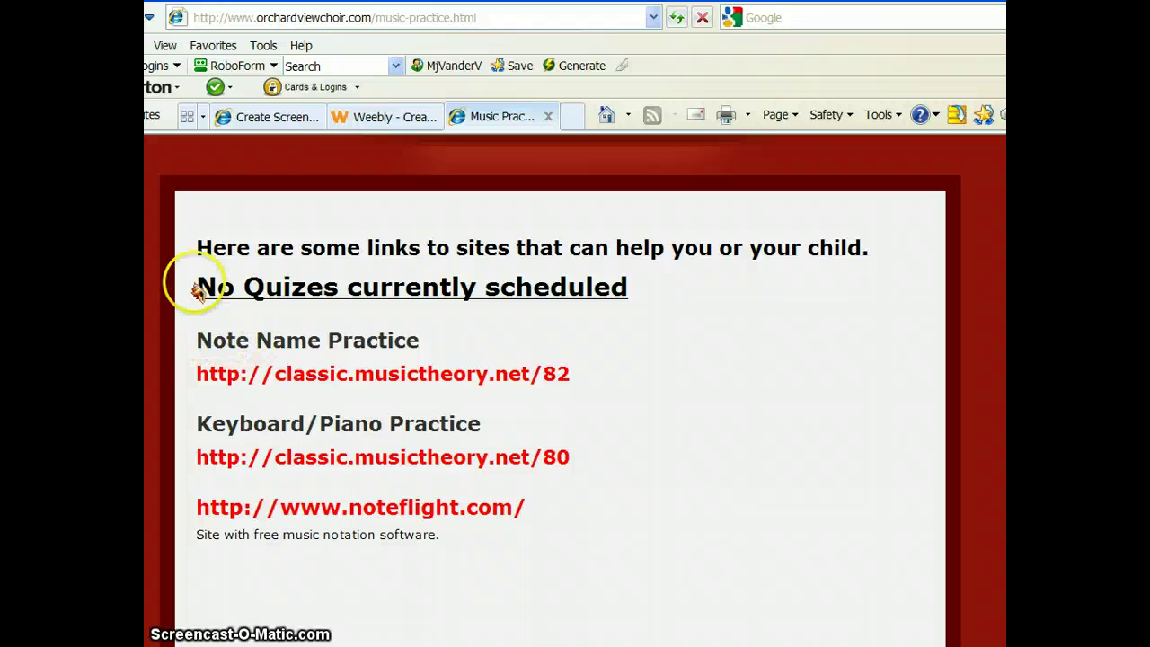
{"action": "left_click_drag", "start_coordinate": [189, 279], "coordinate": [647, 302]}
{"action": "left_click", "coordinate": [645, 297]}
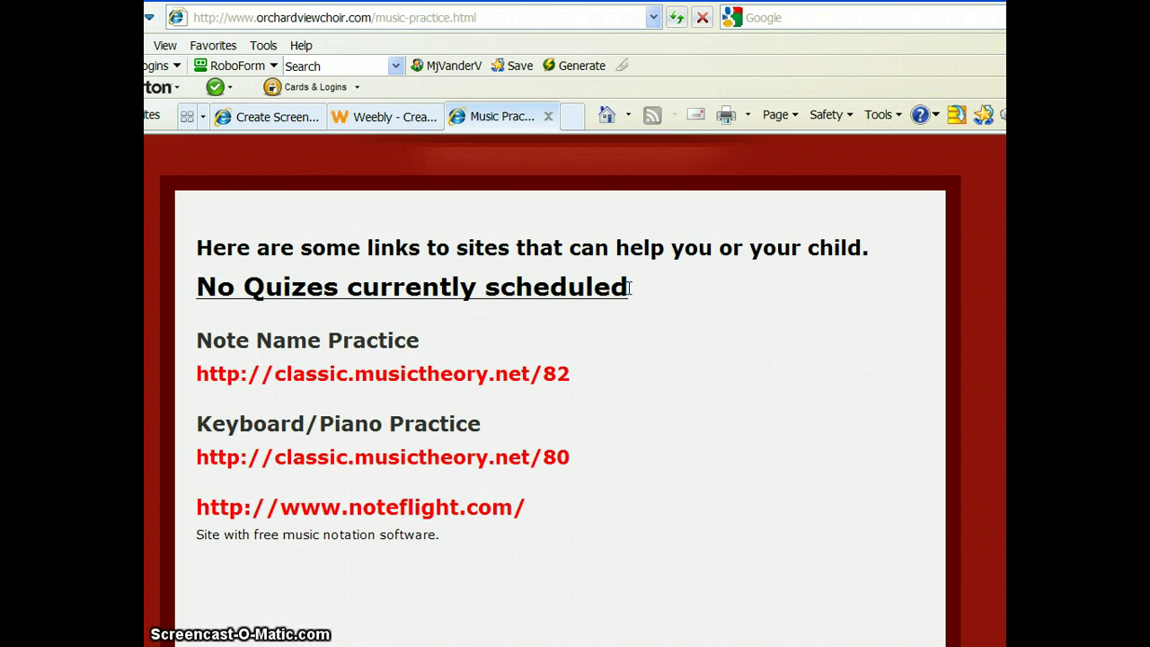
{"action": "left_click_drag", "start_coordinate": [631, 287], "coordinate": [213, 297]}
{"action": "left_click", "coordinate": [199, 287]}
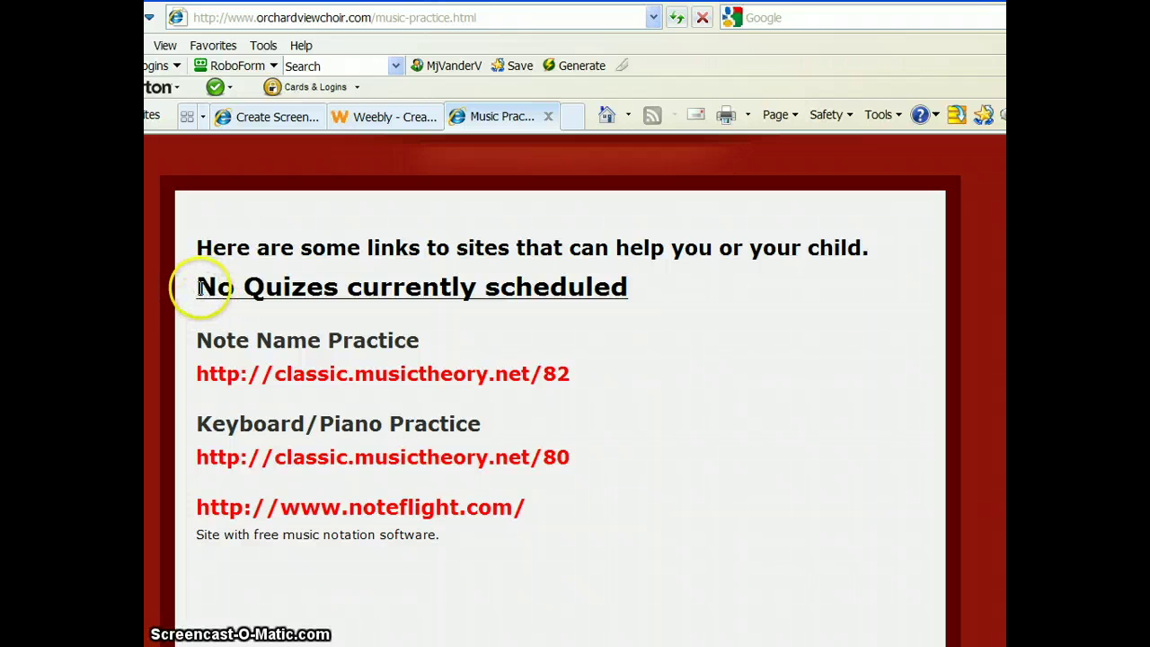
{"action": "left_click_drag", "start_coordinate": [200, 287], "coordinate": [521, 284]}
{"action": "left_click", "coordinate": [621, 296]}
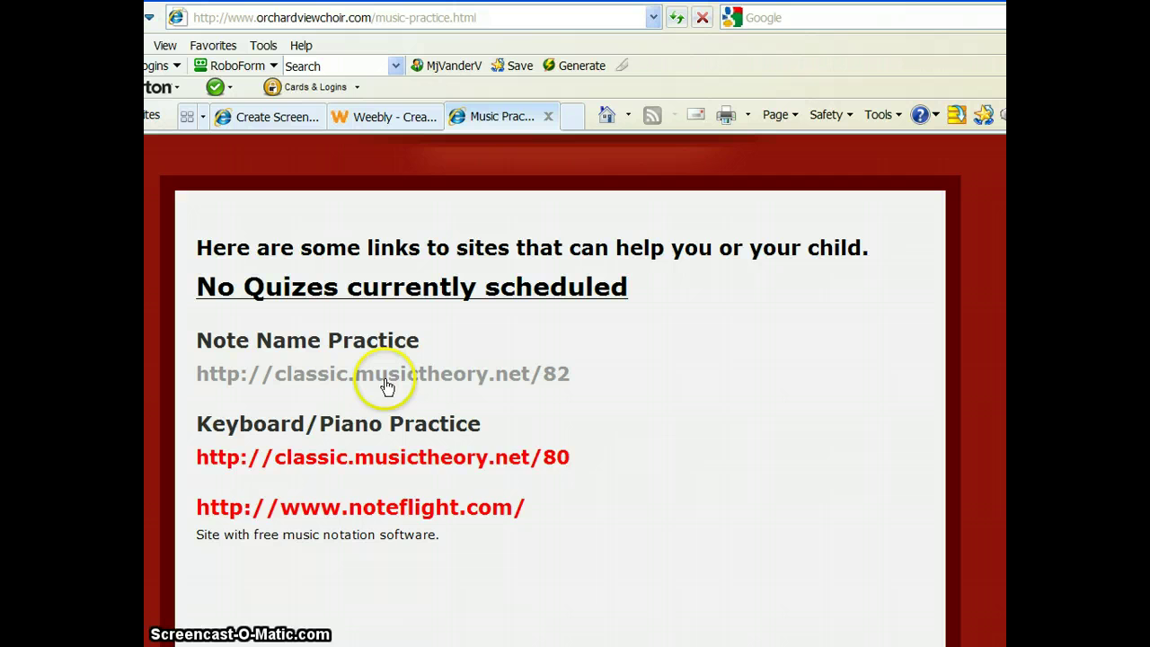
Open the Keyboard practice trainer and turn Black Keys off
{"action": "left_click", "coordinate": [316, 464]}
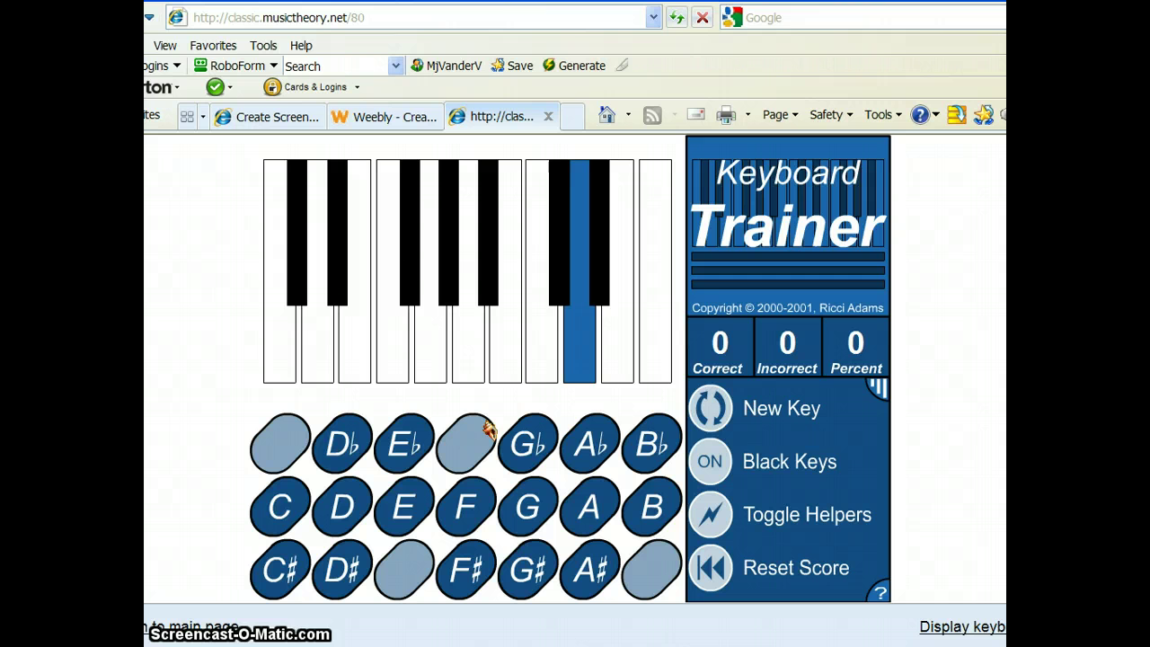
{"action": "left_click", "coordinate": [445, 392]}
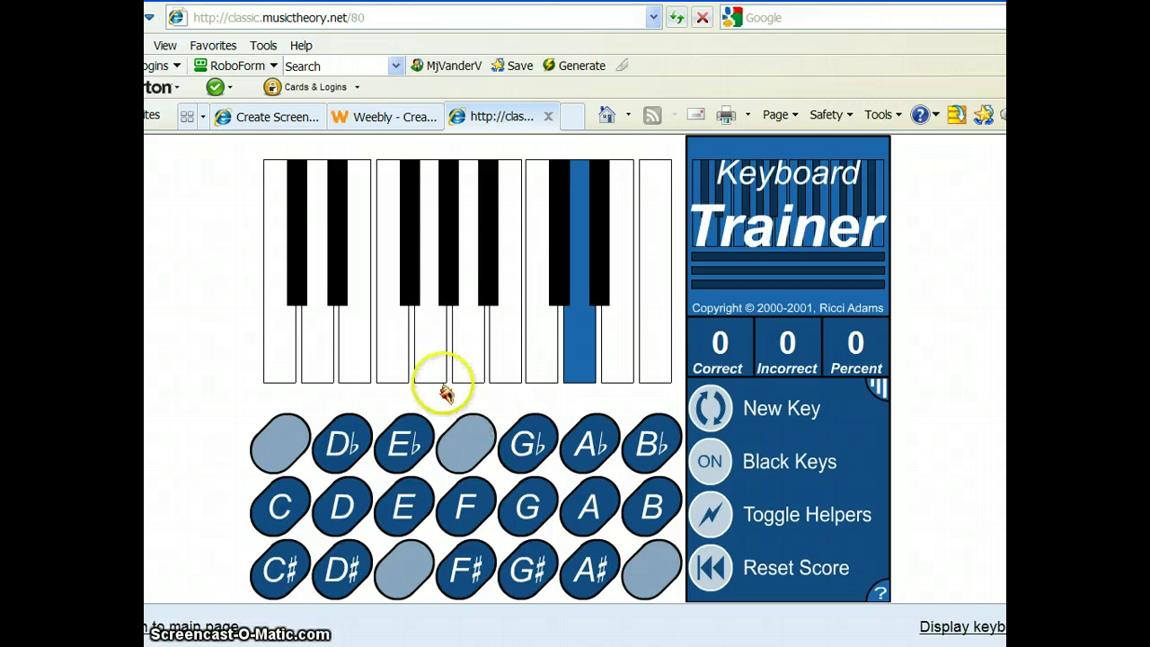
{"action": "left_click", "coordinate": [710, 462]}
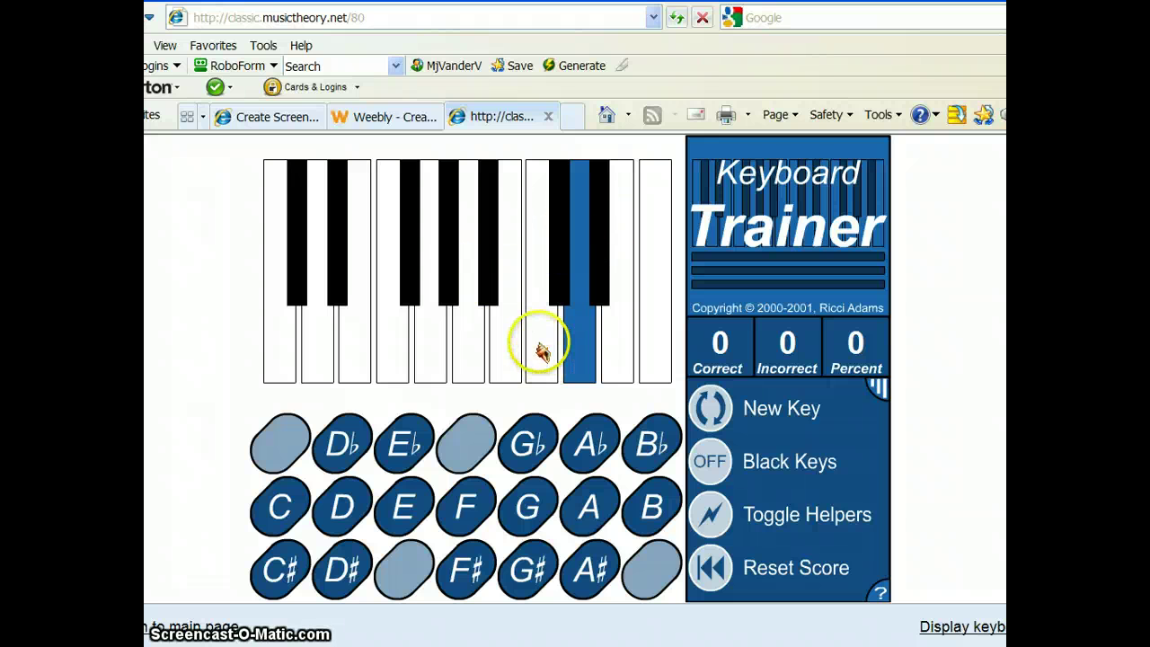
Bring up the Pop-up Piano, move it toward the upper left and enlarge it
{"action": "left_click", "coordinate": [943, 628]}
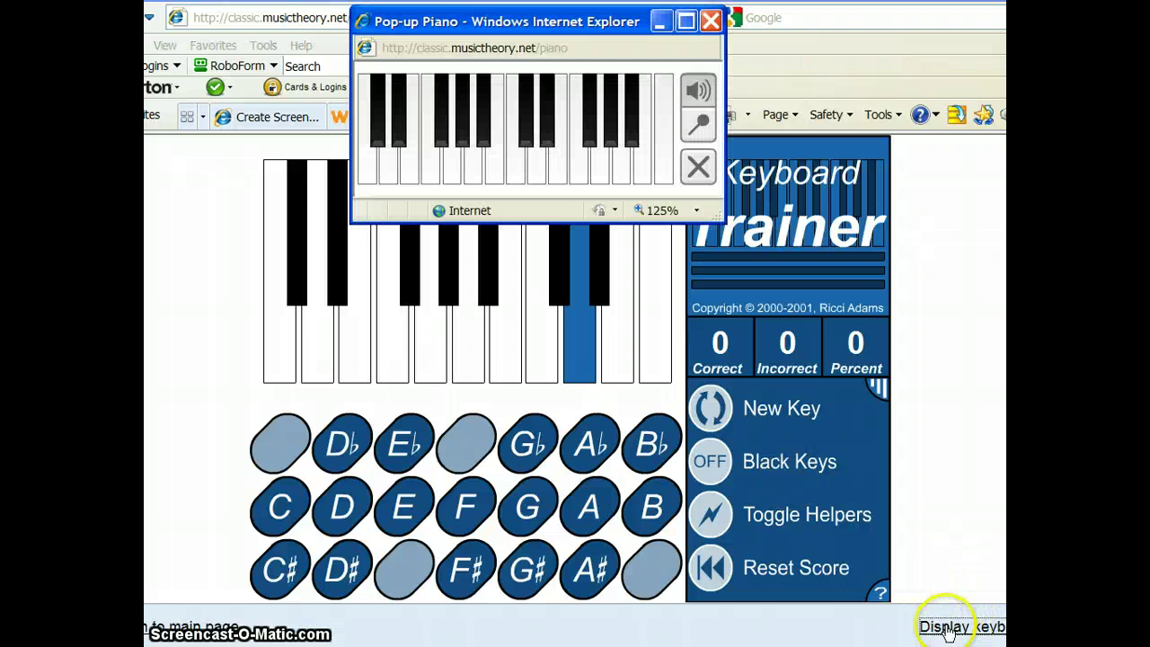
{"action": "left_click_drag", "start_coordinate": [530, 20], "coordinate": [344, 53]}
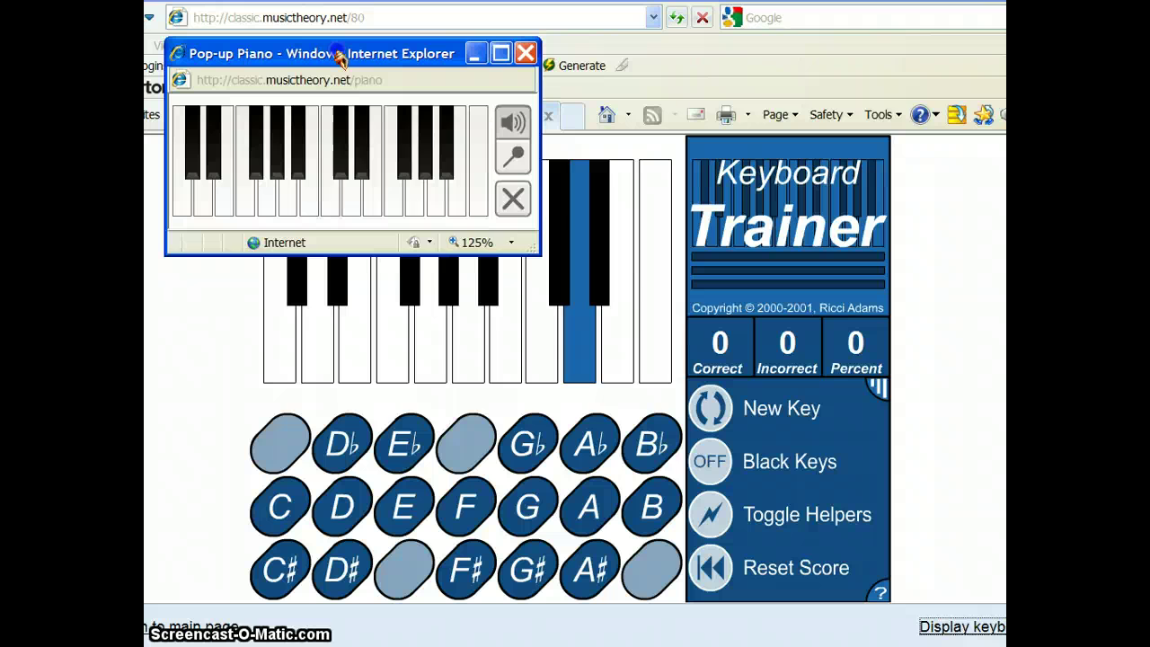
{"action": "left_click_drag", "start_coordinate": [537, 255], "coordinate": [970, 474]}
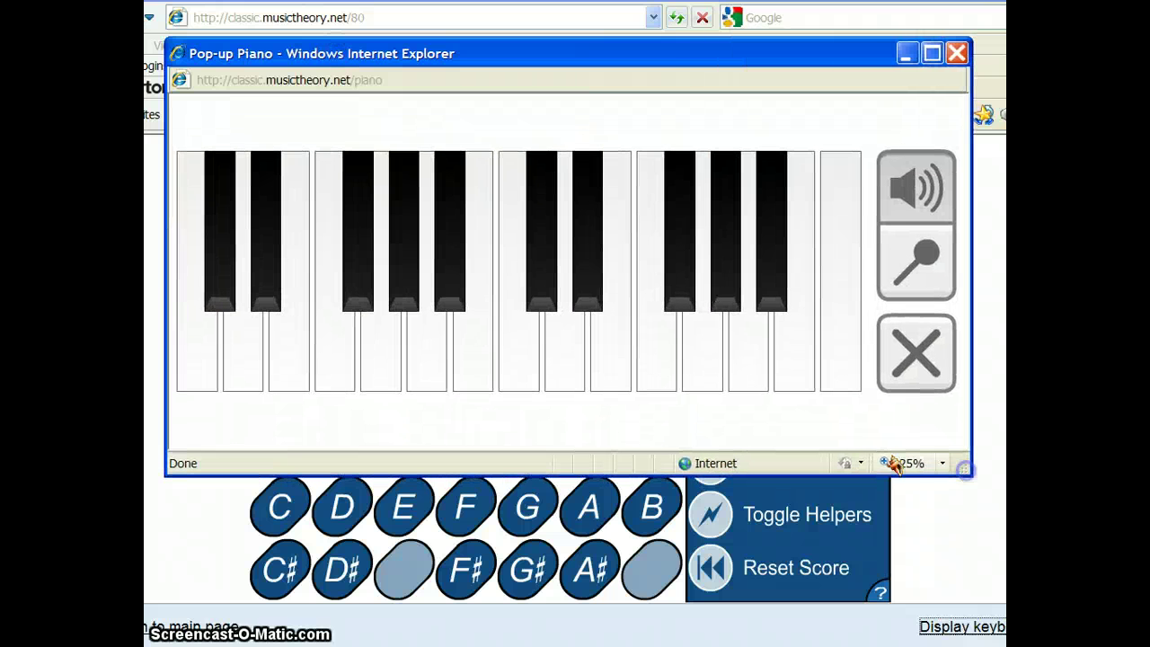
Play single white keys and runs across the pop-up piano, from lowest C to highest key
{"action": "left_click", "coordinate": [548, 353]}
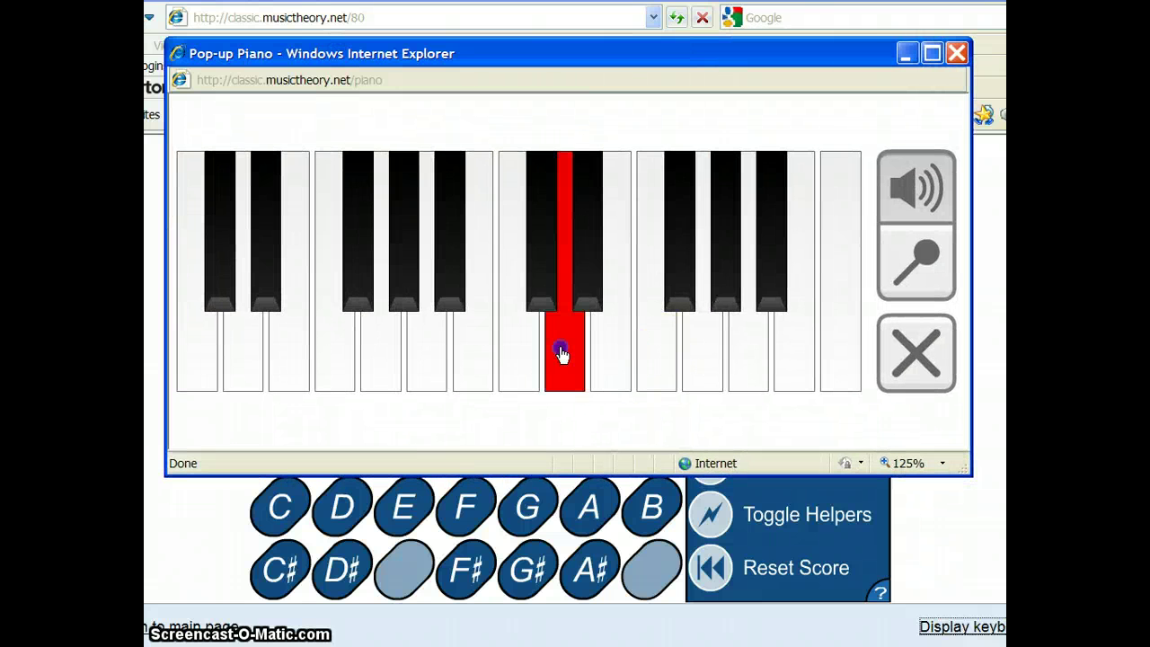
{"action": "left_click", "coordinate": [290, 348]}
{"action": "left_click", "coordinate": [328, 348]}
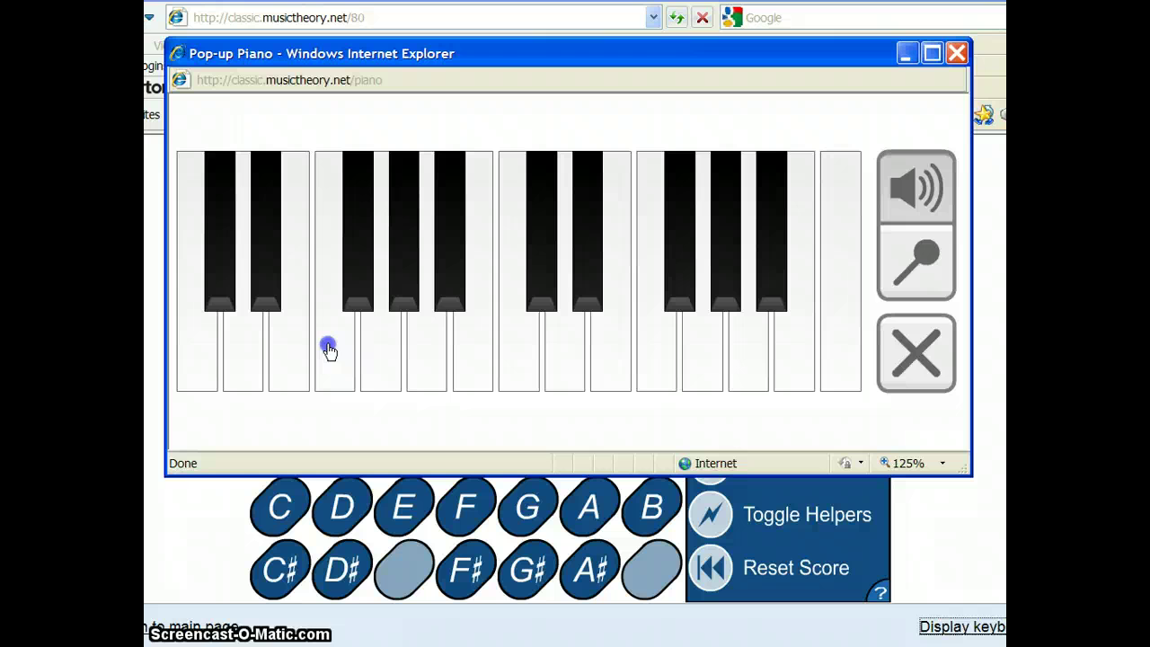
{"action": "left_click", "coordinate": [377, 344]}
{"action": "left_click_drag", "start_coordinate": [550, 346], "coordinate": [522, 346]}
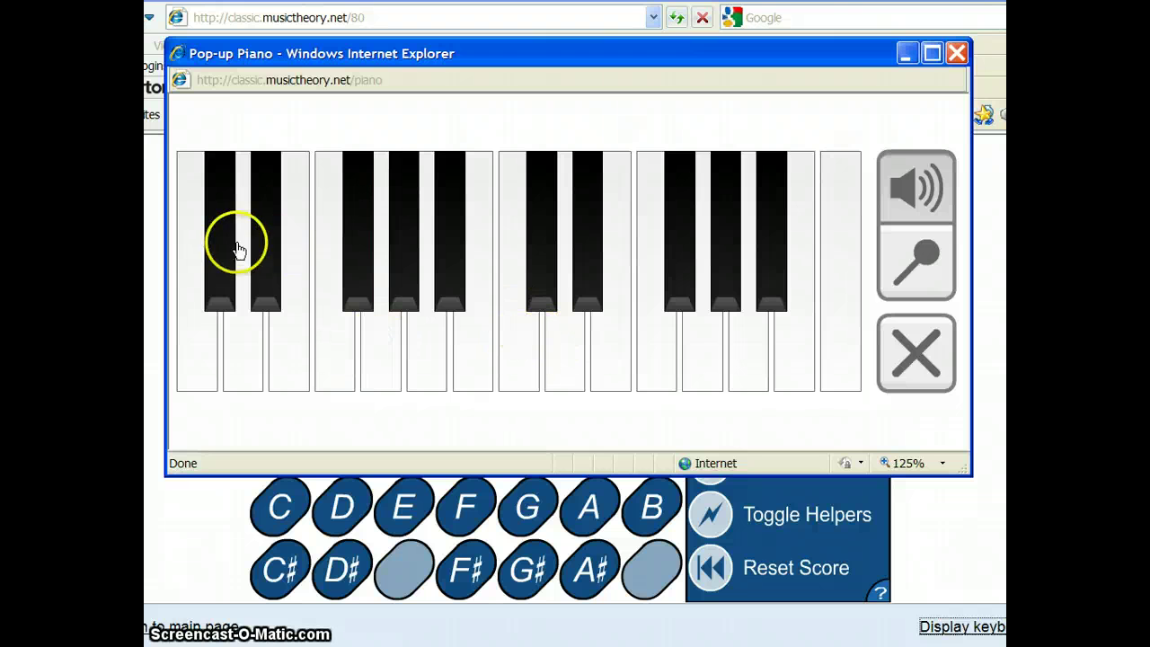
{"action": "left_click", "coordinate": [196, 353]}
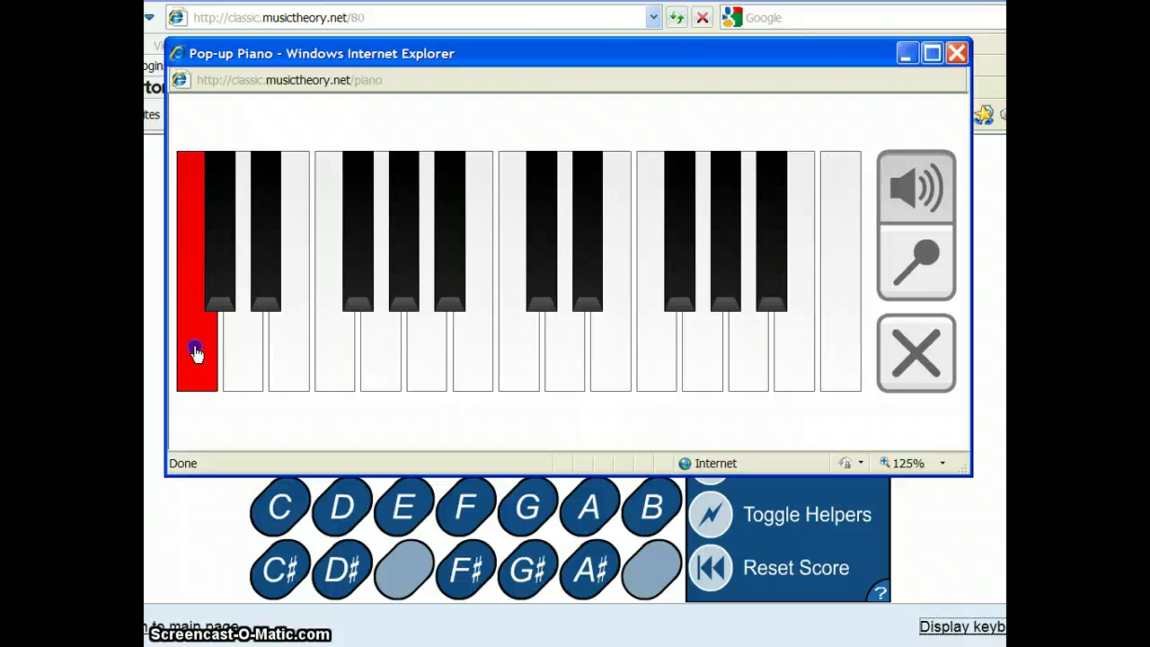
{"action": "mouse_move", "coordinate": [452, 295]}
{"action": "left_mouse_down"}
{"action": "mouse_move", "coordinate": [380, 257]}
{"action": "mouse_move", "coordinate": [568, 252]}
{"action": "mouse_move", "coordinate": [551, 257]}
{"action": "mouse_move", "coordinate": [516, 364]}
{"action": "left_mouse_up"}
{"action": "left_click", "coordinate": [521, 361]}
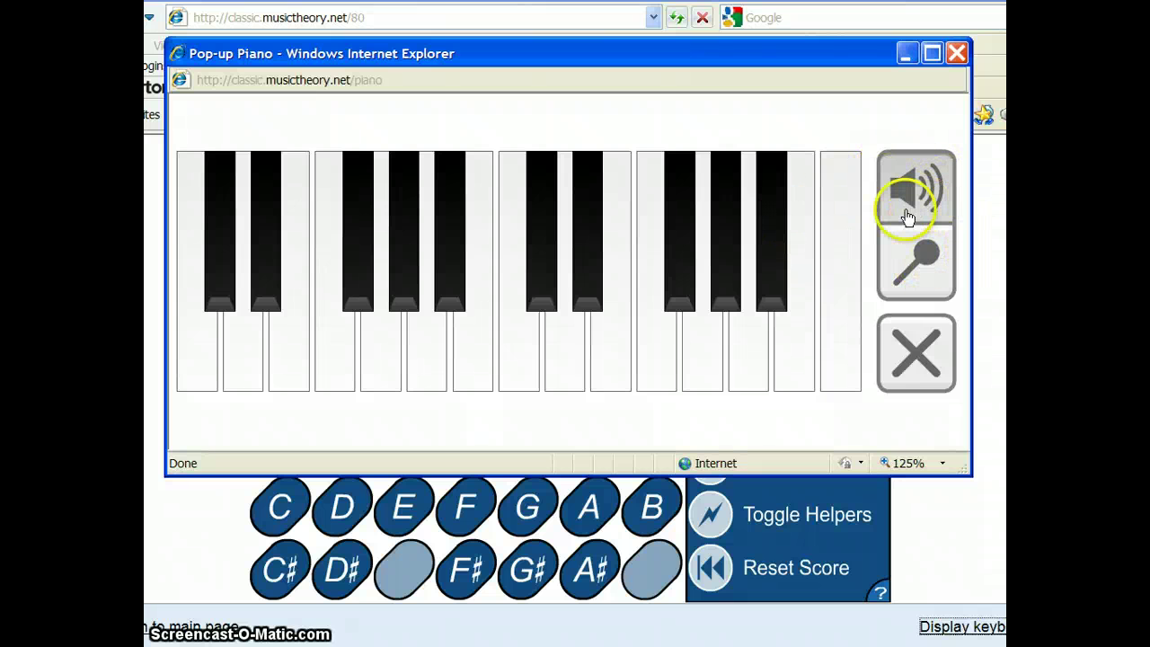
{"action": "left_click", "coordinate": [835, 356]}
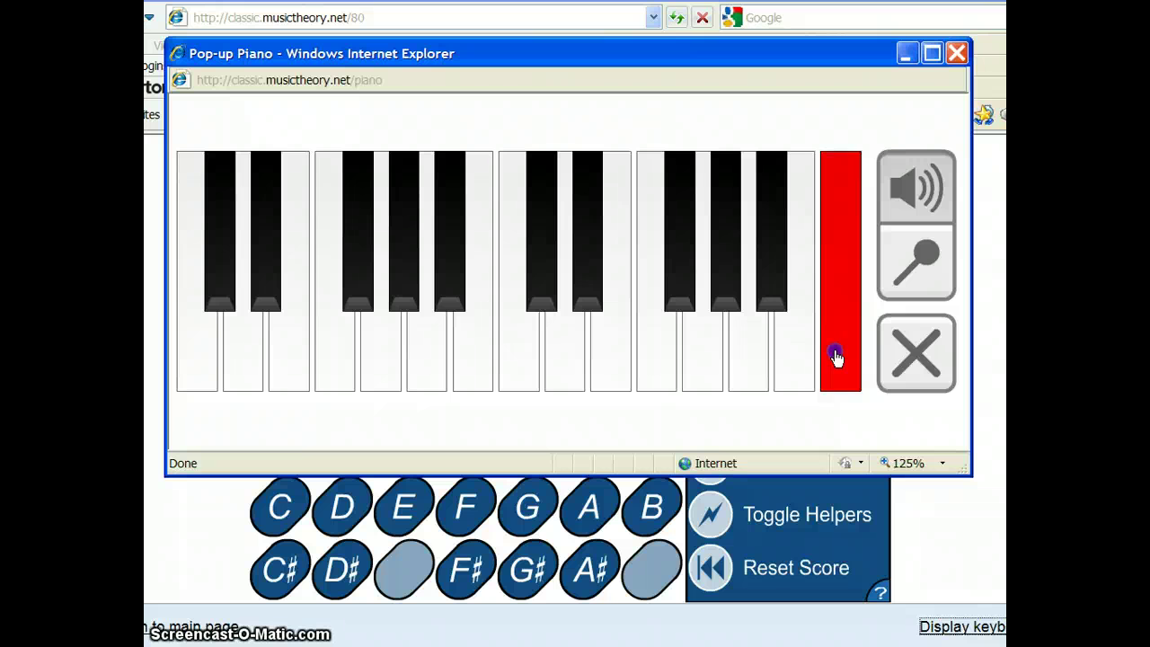
Close the Pop-up Piano and name the marked key D for 1 correct, 100 percent
{"action": "left_click", "coordinate": [955, 56]}
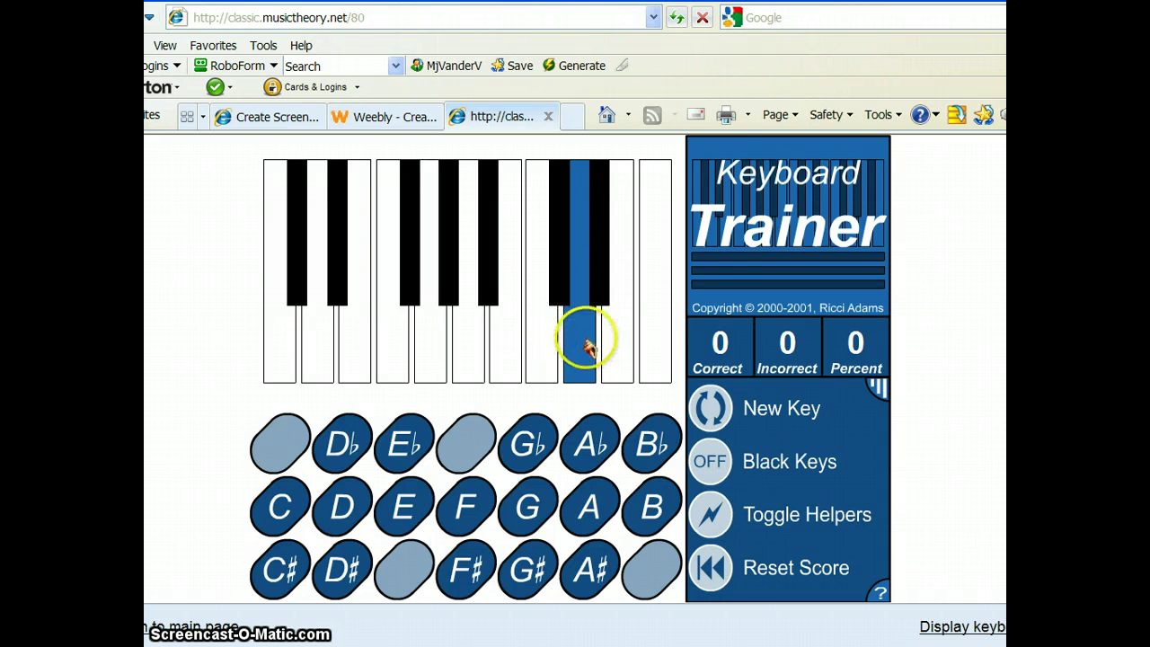
{"action": "left_click", "coordinate": [357, 507]}
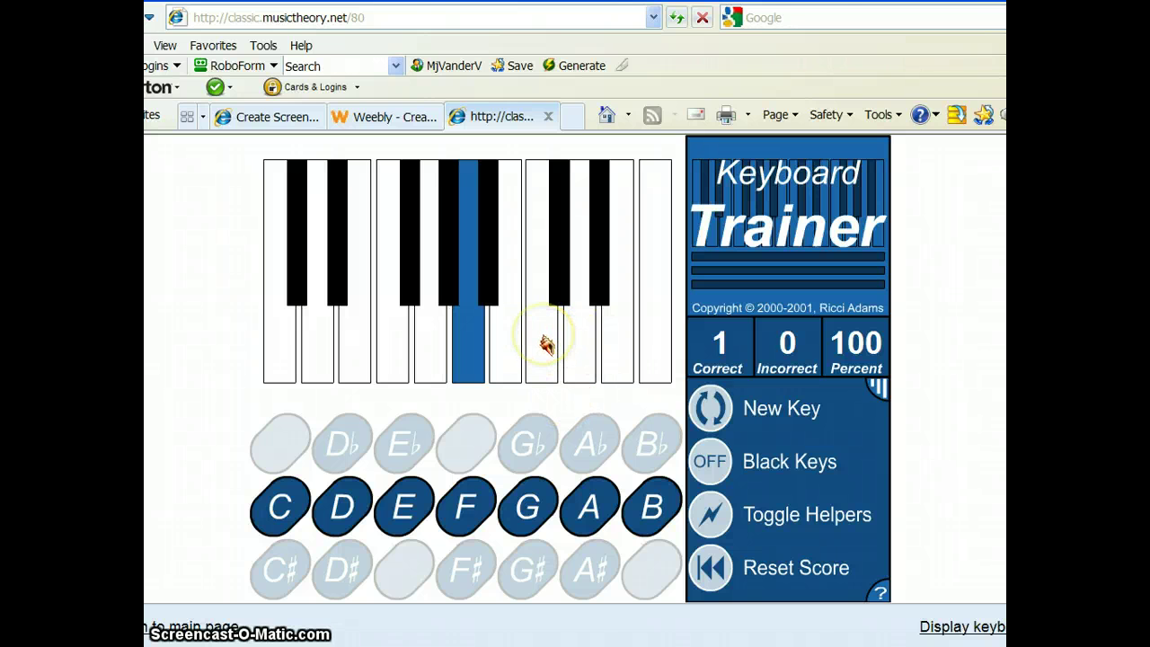
Click several spots on the trainer keyboard, then answer A for the marked key
{"action": "left_click", "coordinate": [390, 206]}
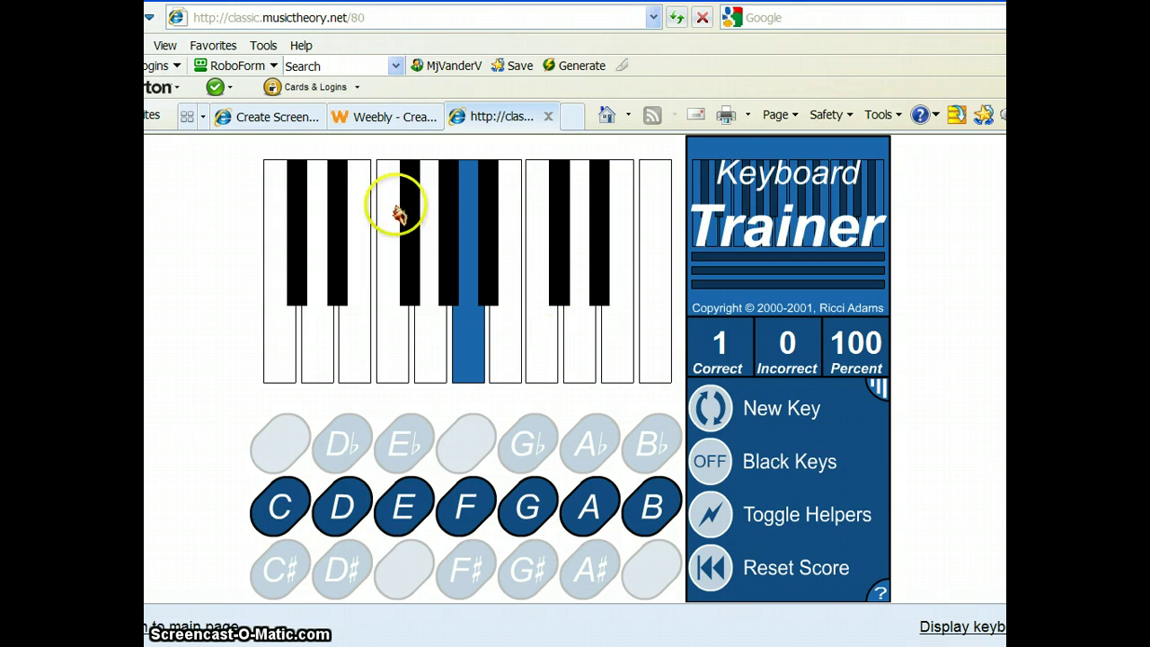
{"action": "left_click", "coordinate": [312, 230]}
{"action": "left_click", "coordinate": [281, 357]}
{"action": "left_click", "coordinate": [458, 341]}
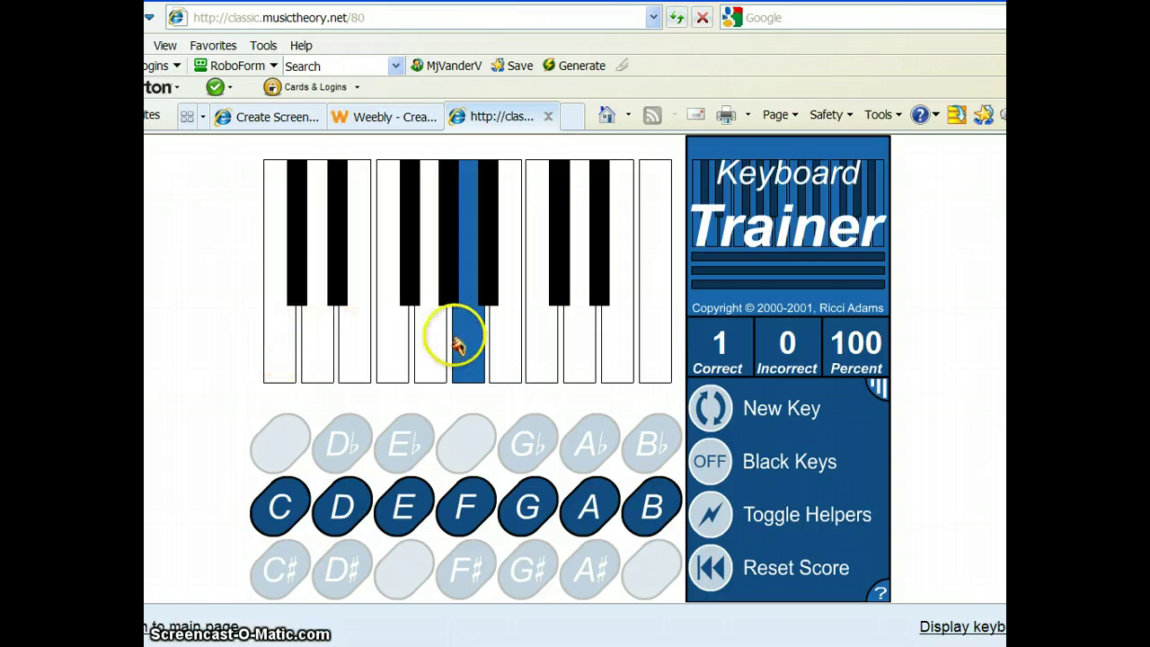
{"action": "left_click", "coordinate": [313, 377]}
{"action": "left_click", "coordinate": [277, 352]}
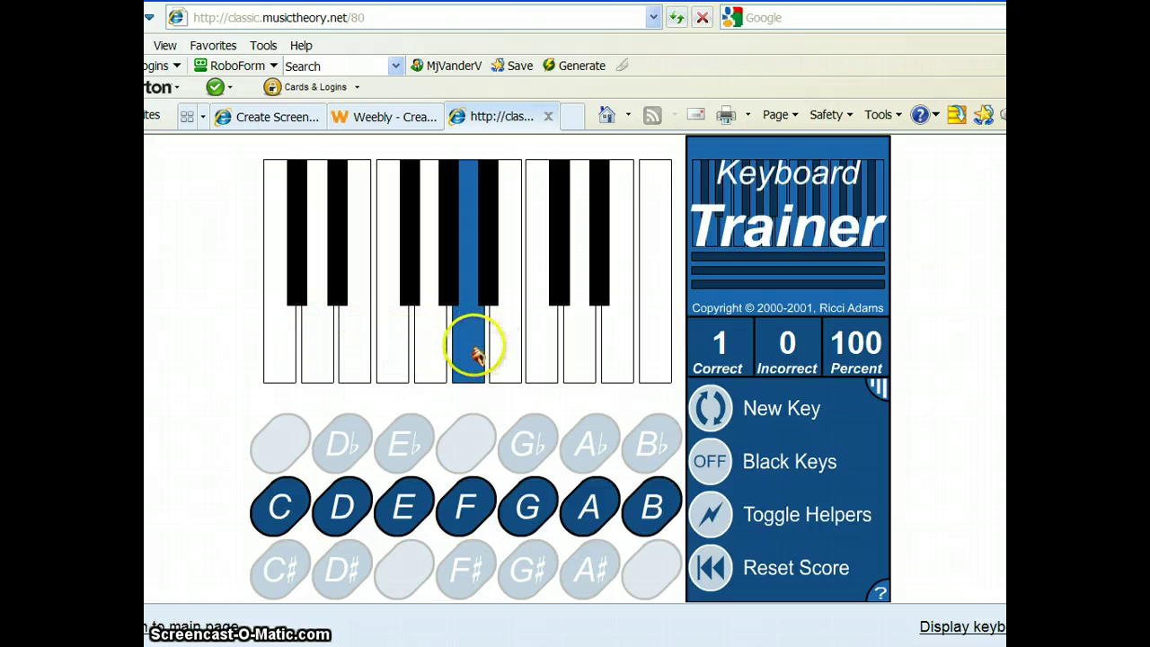
{"action": "left_click", "coordinate": [588, 510]}
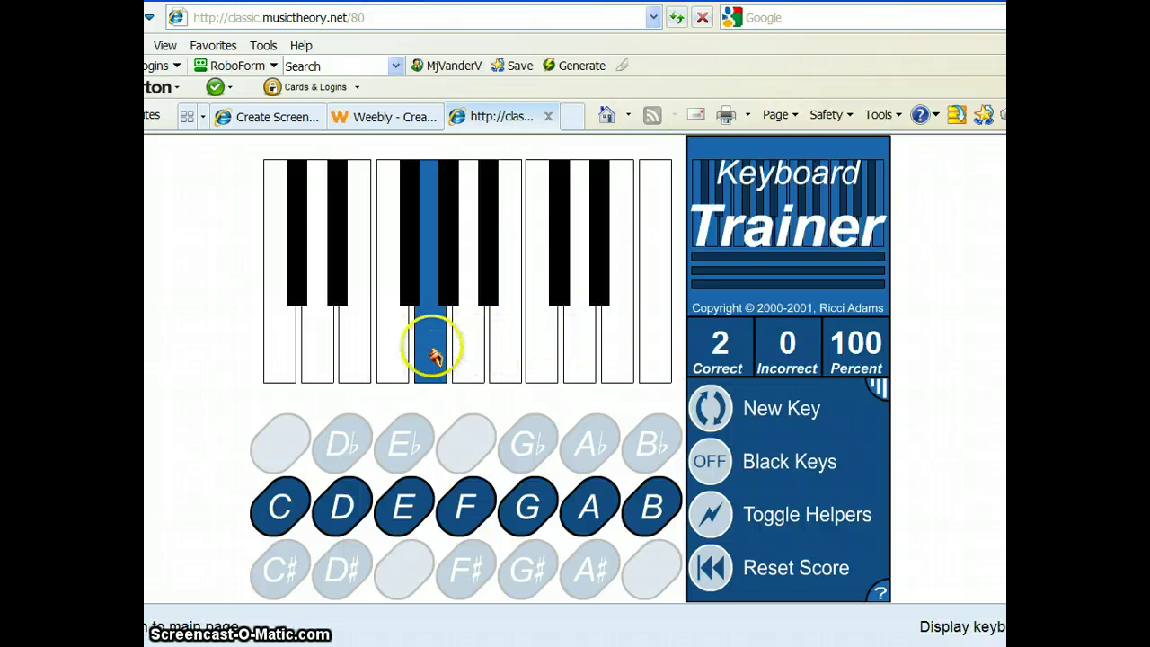
Answer G, E and A correctly, then C, which is scored incorrect
{"action": "left_click", "coordinate": [530, 502]}
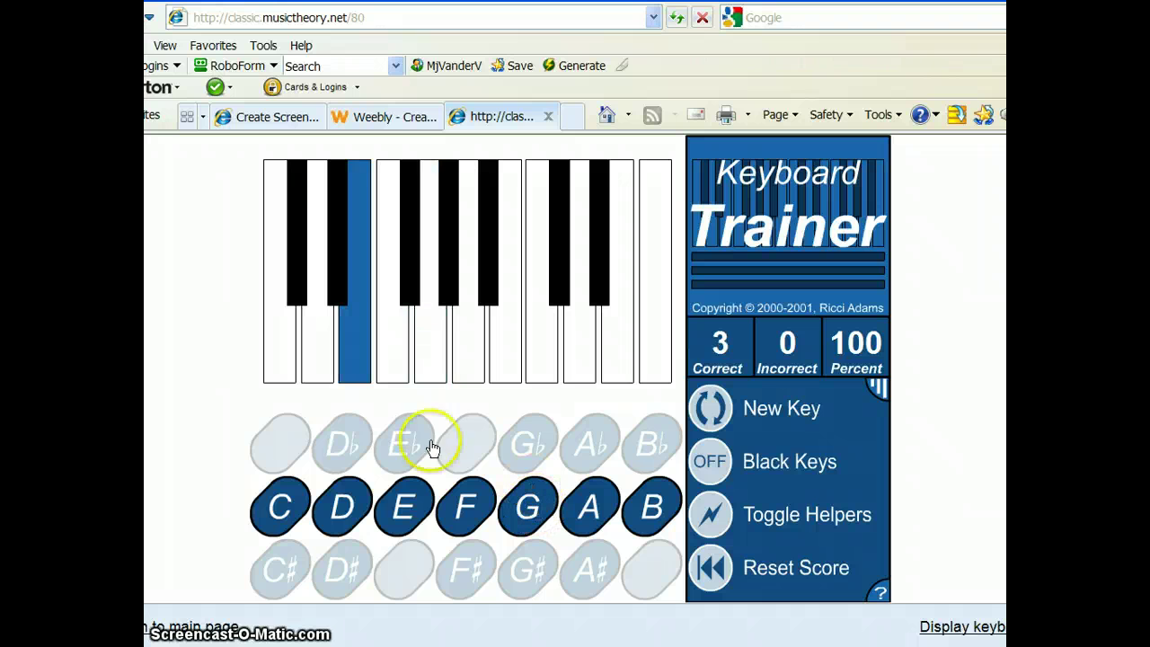
{"action": "left_click", "coordinate": [403, 509]}
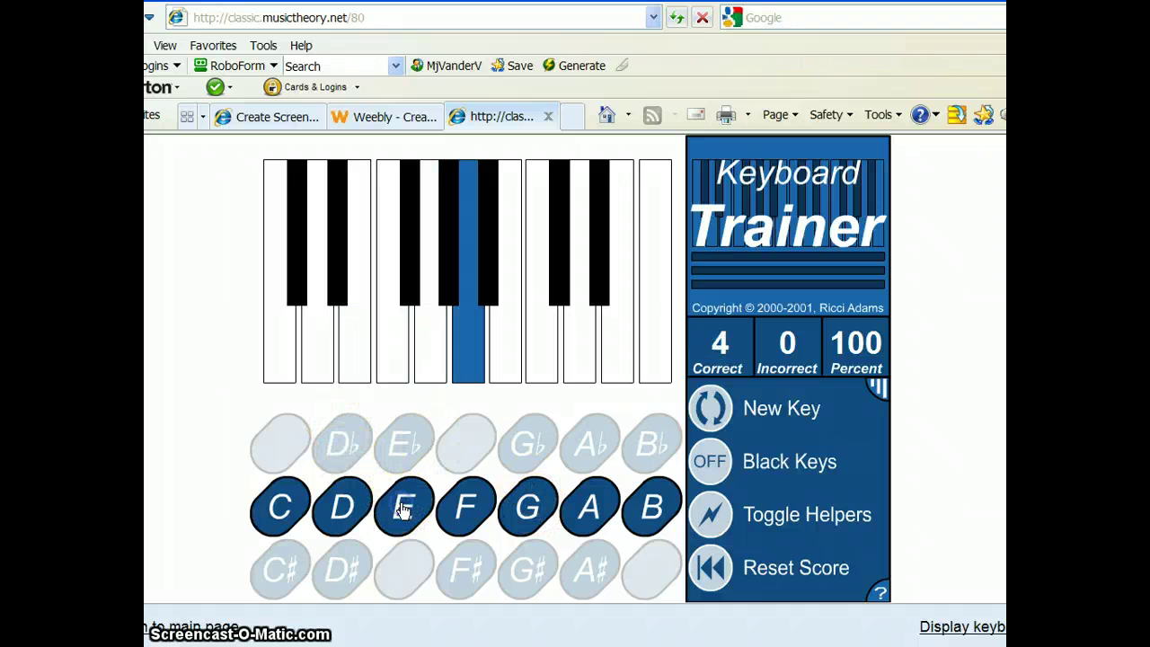
{"action": "left_click", "coordinate": [589, 509]}
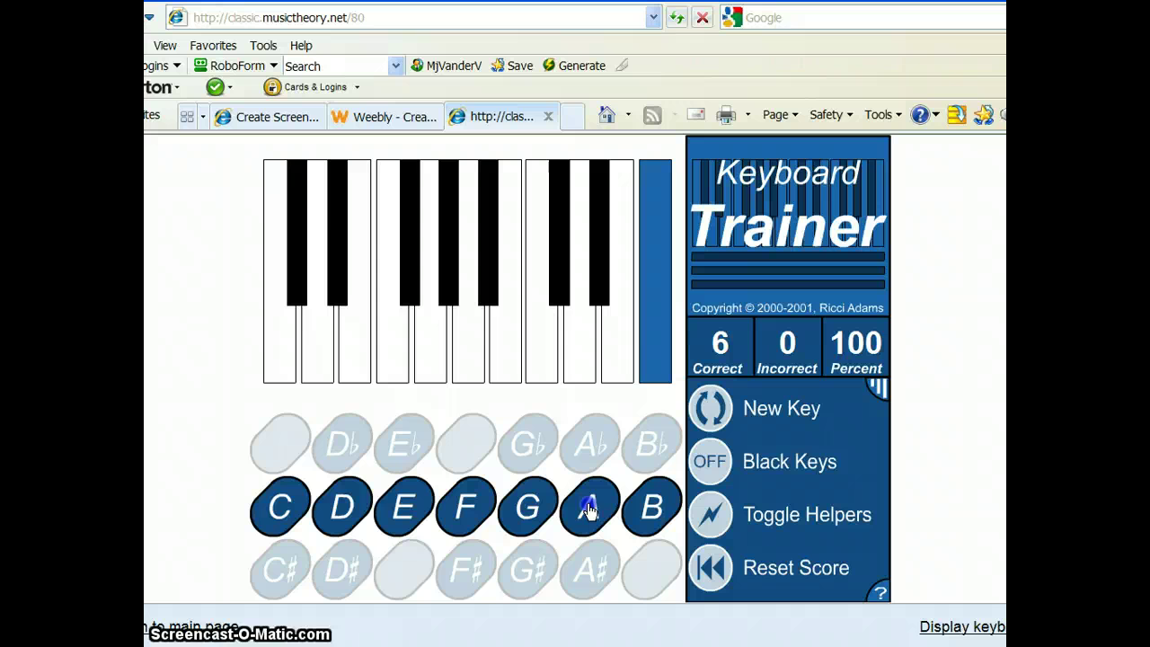
{"action": "left_click", "coordinate": [282, 510]}
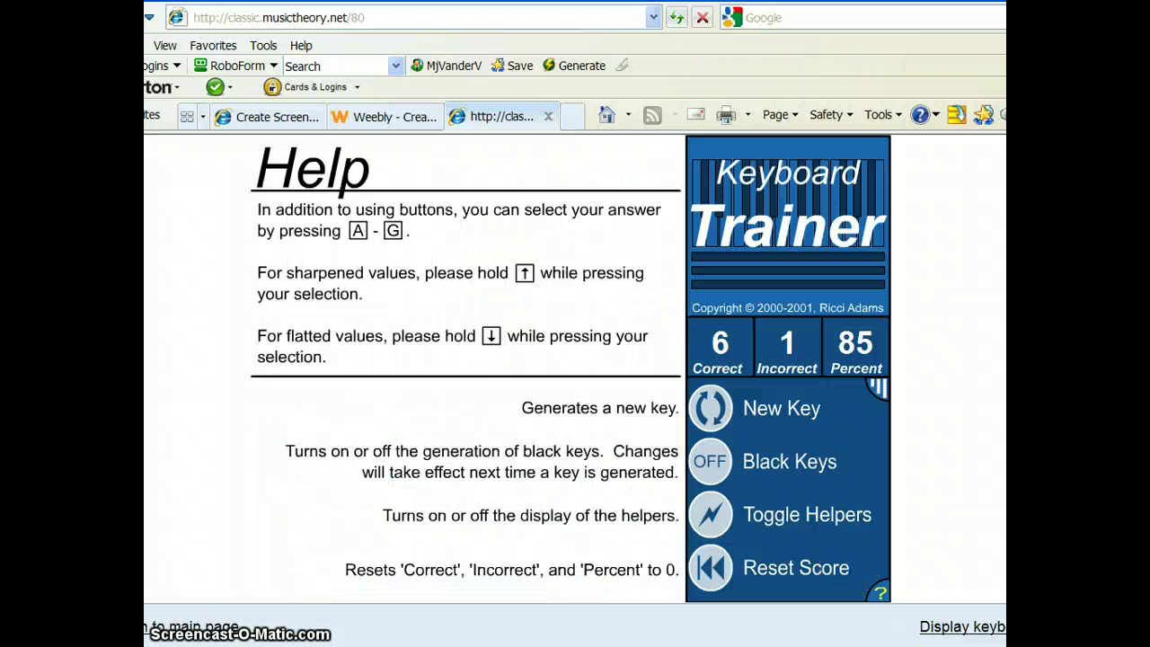
Return to the keyboard quiz and answer A, E, D, E, G, another note, and D
{"action": "left_click", "coordinate": [948, 627]}
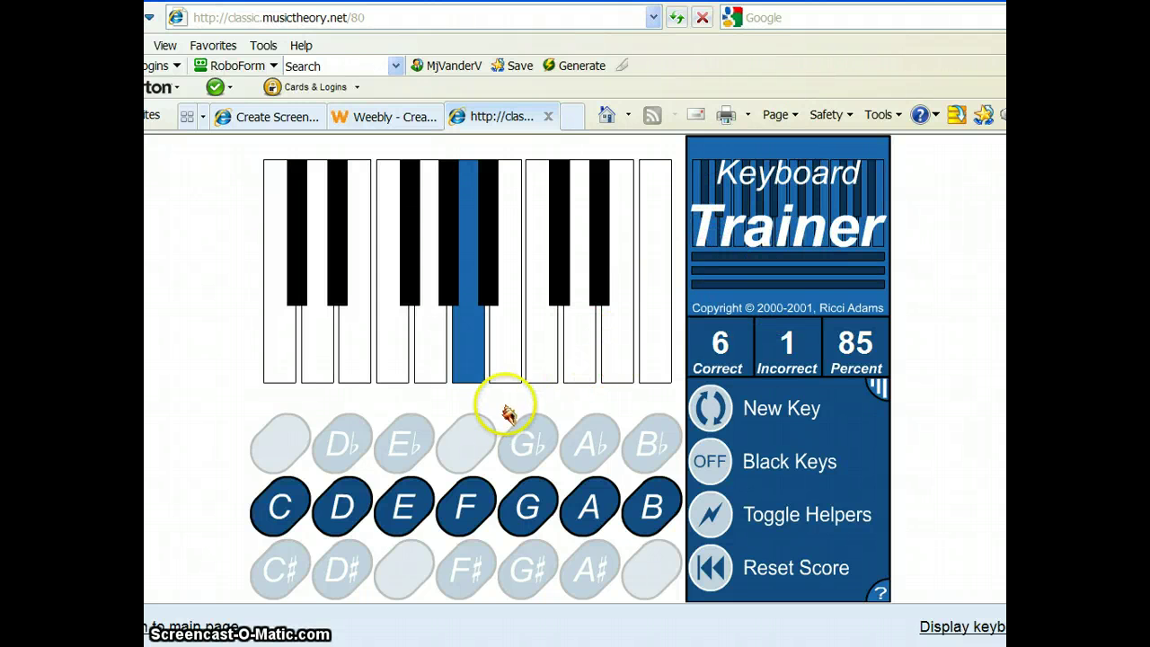
{"action": "left_click", "coordinate": [595, 511]}
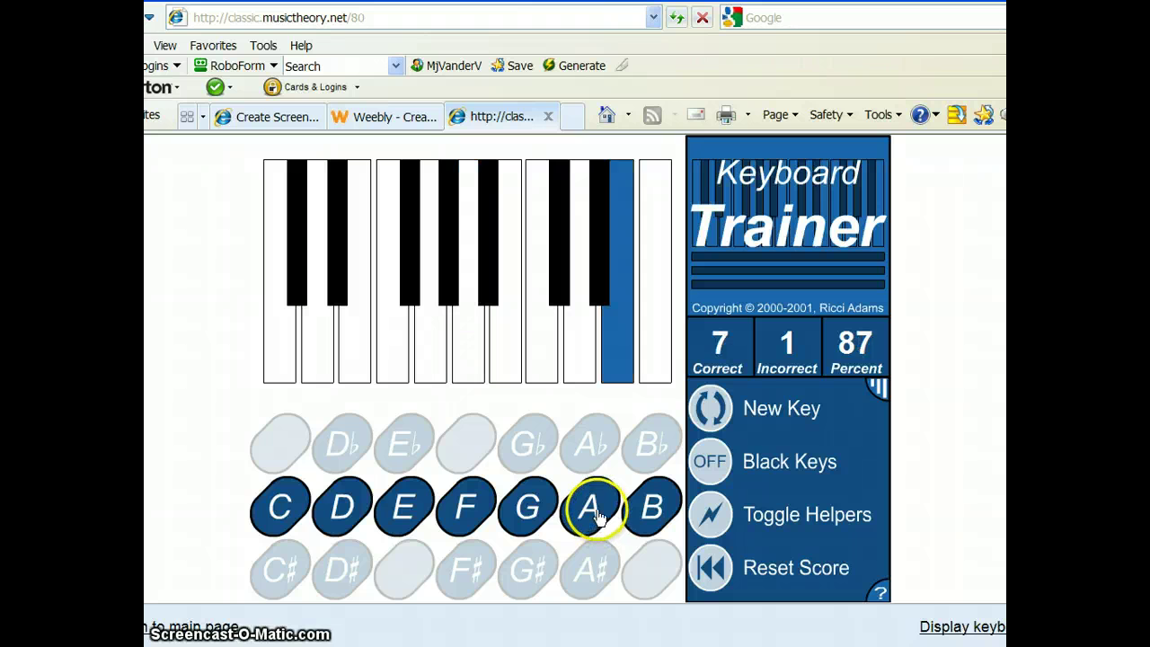
{"action": "left_click", "coordinate": [403, 508]}
{"action": "left_click", "coordinate": [340, 520]}
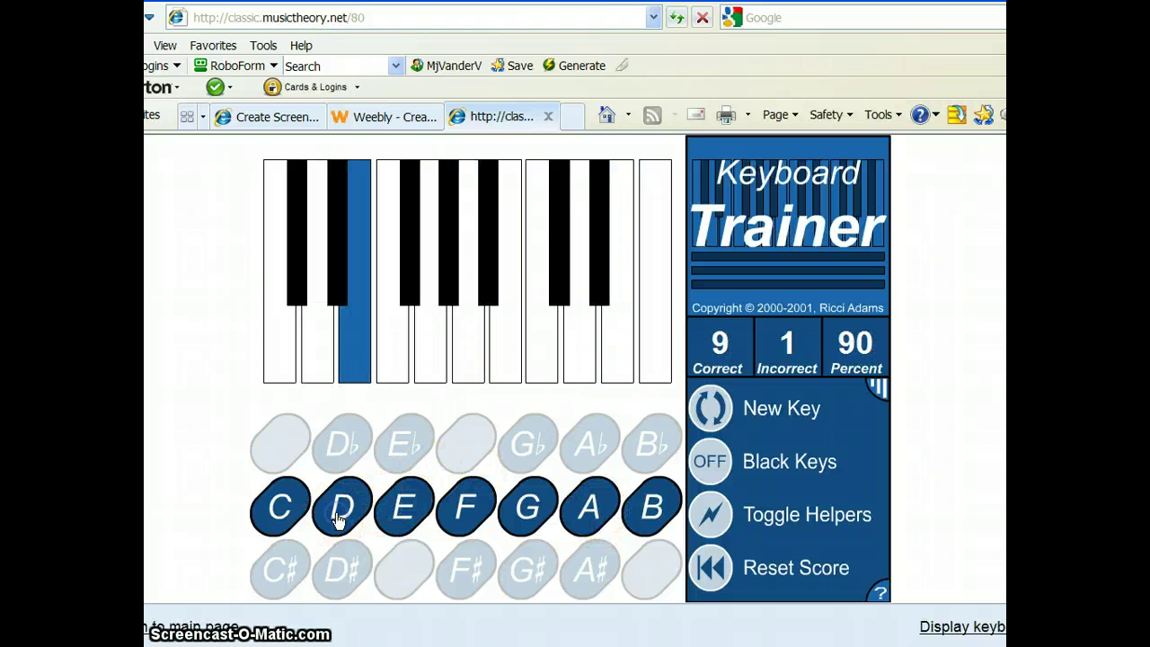
{"action": "left_click", "coordinate": [389, 506]}
{"action": "left_click", "coordinate": [529, 508]}
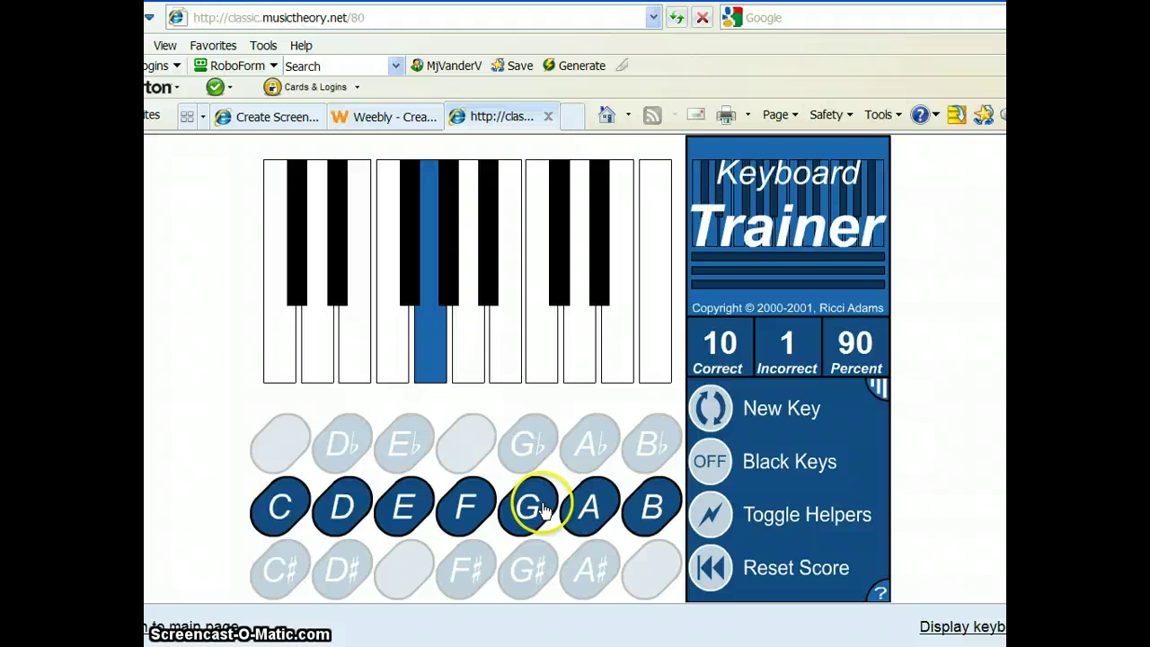
{"action": "left_click", "coordinate": [349, 510]}
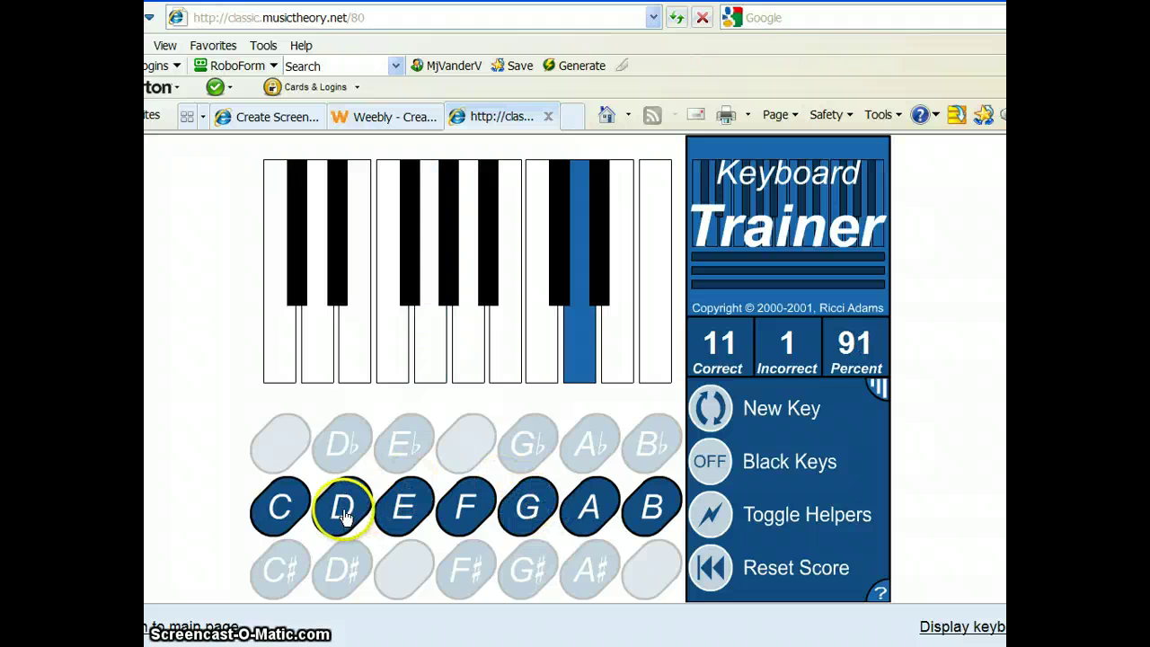
{"action": "left_click", "coordinate": [342, 514]}
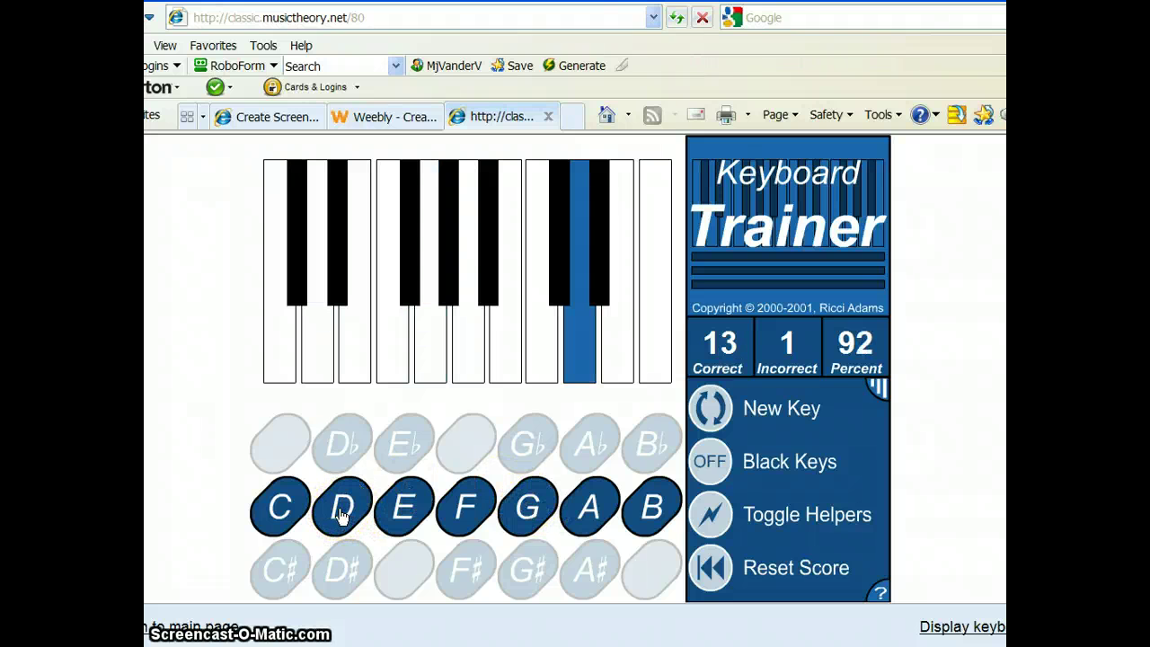
Answer the remaining marked notes, including C, E, F, B, A and B, reaching 20 correct
{"action": "left_click", "coordinate": [521, 508]}
{"action": "left_click", "coordinate": [342, 508]}
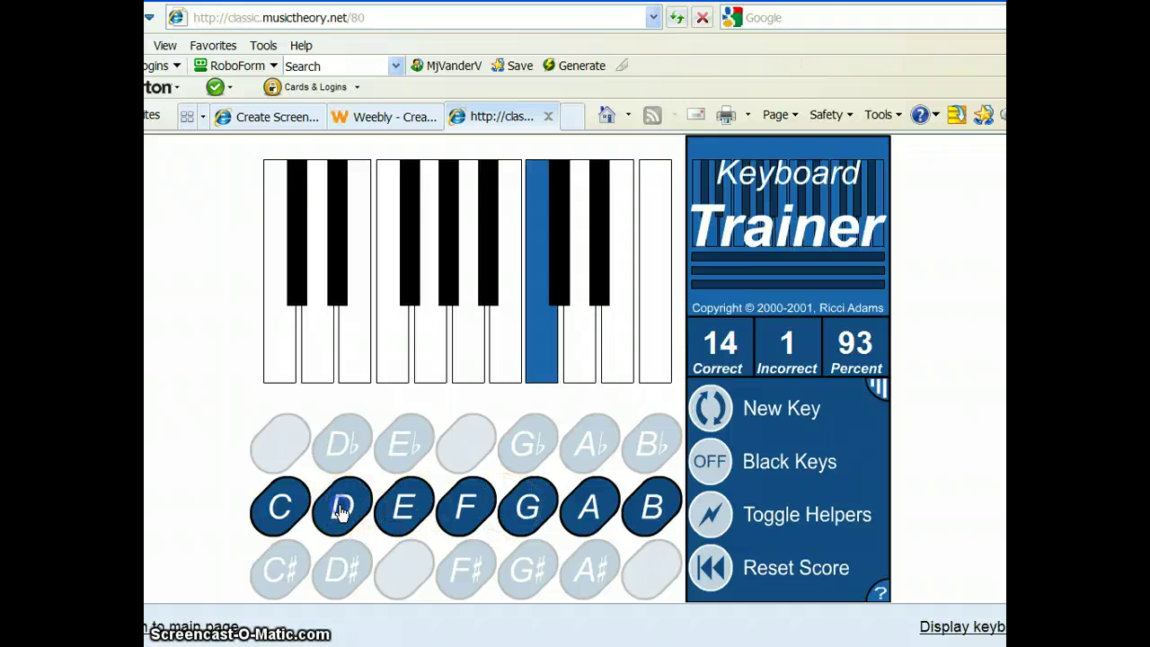
{"action": "left_click", "coordinate": [284, 512]}
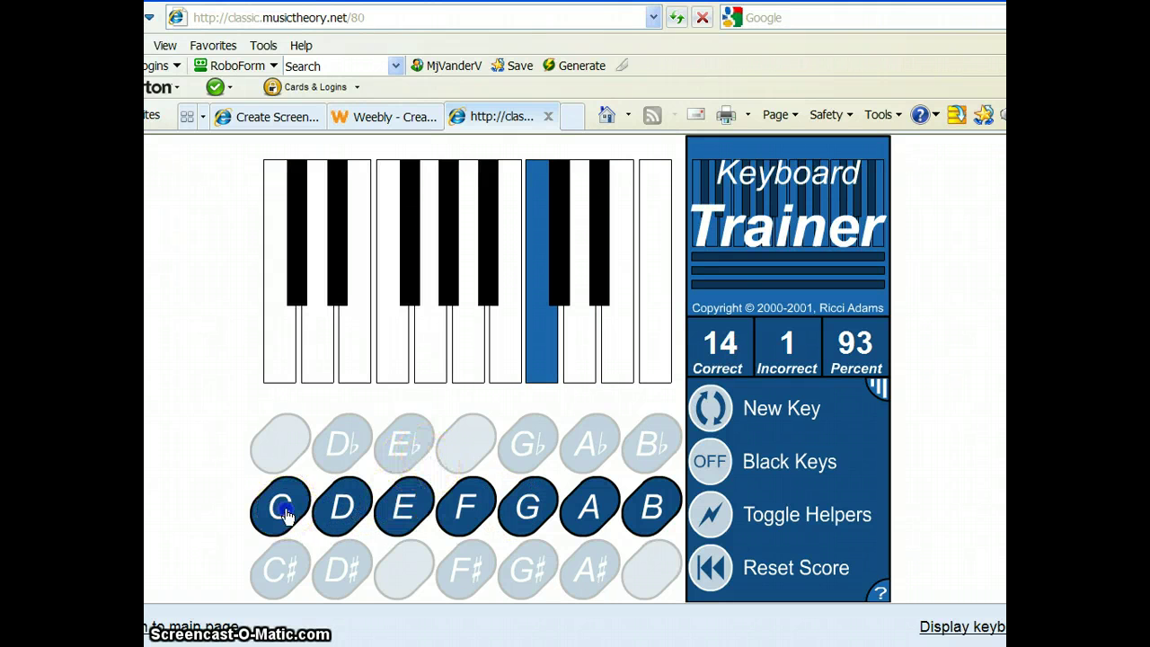
{"action": "left_click", "coordinate": [424, 518]}
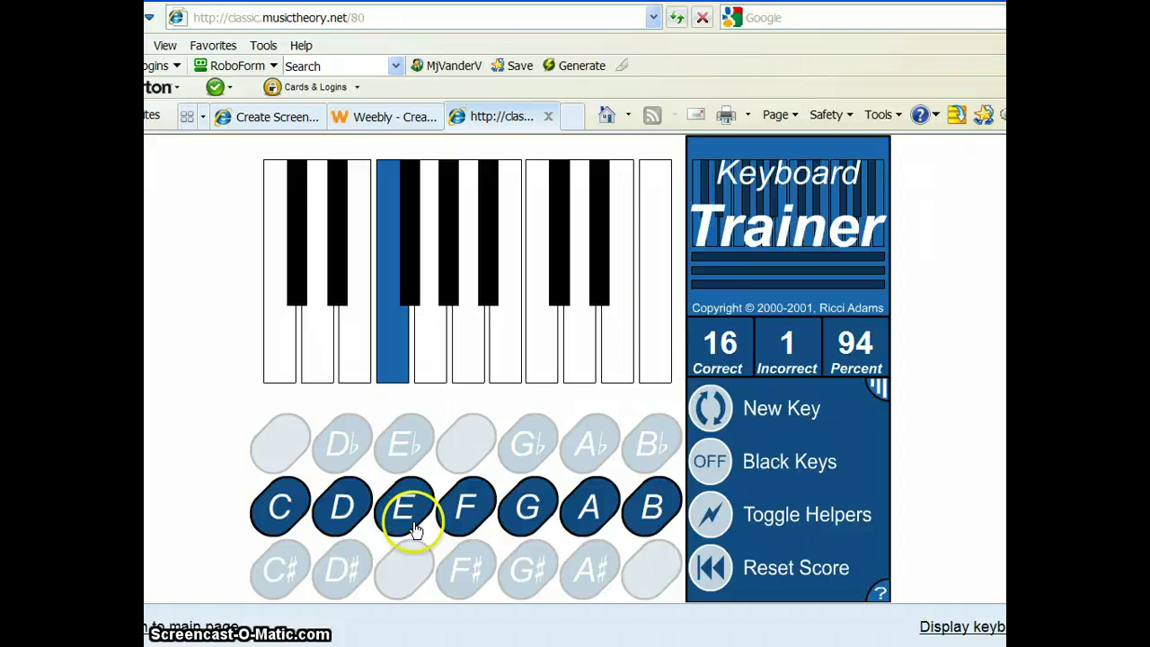
{"action": "left_click", "coordinate": [461, 510]}
{"action": "left_click", "coordinate": [655, 512]}
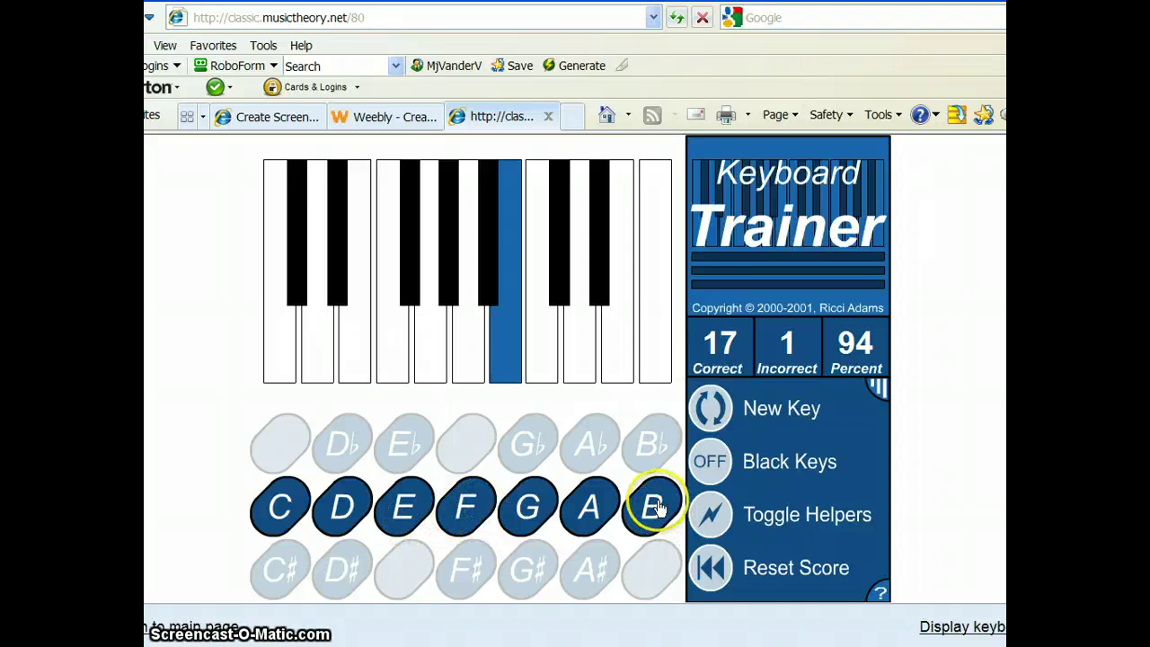
{"action": "left_click", "coordinate": [582, 494]}
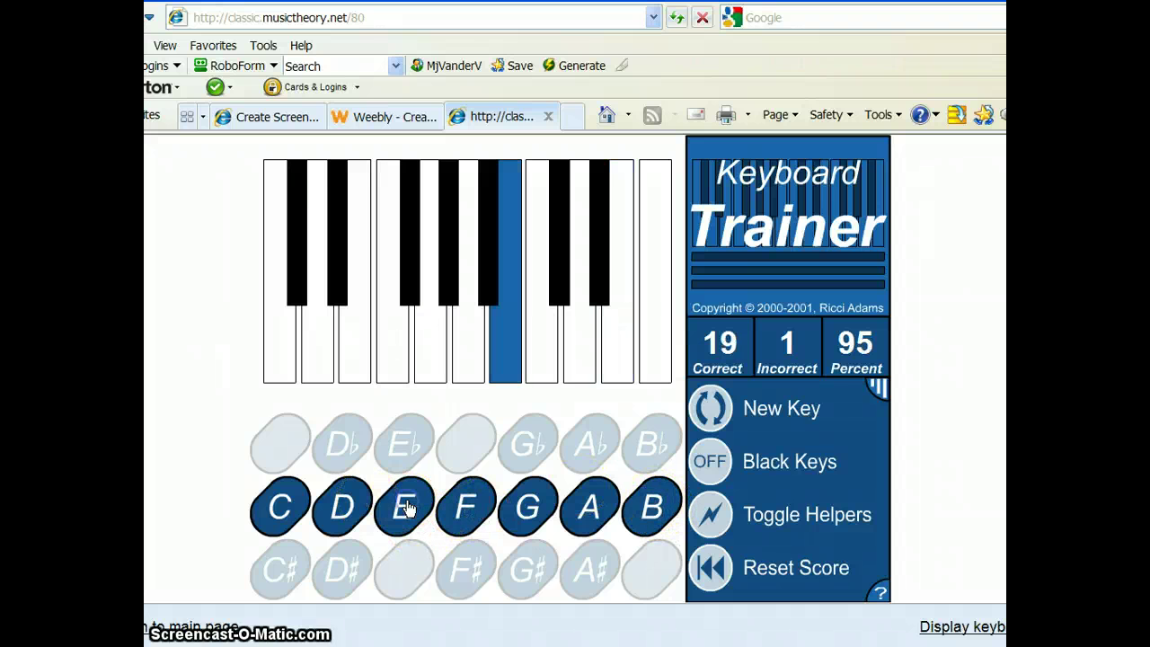
{"action": "left_click", "coordinate": [643, 505]}
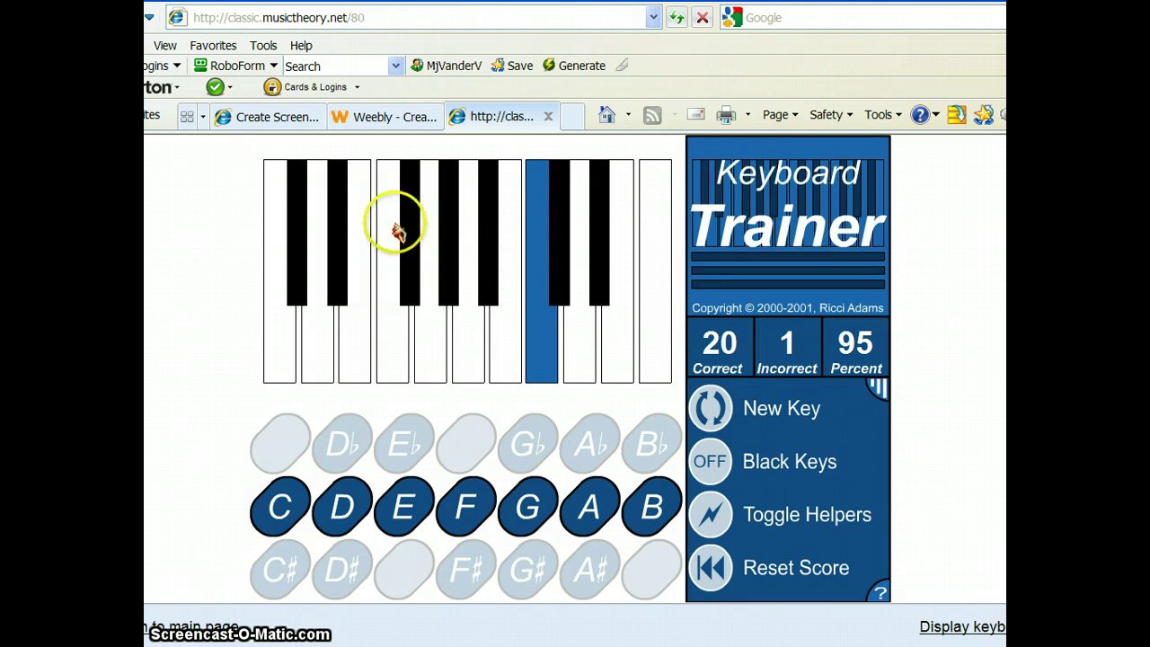
Go back twice to the Orchard View Choir home page and open its Contact page
{"action": "key", "text": "alt+Left"}
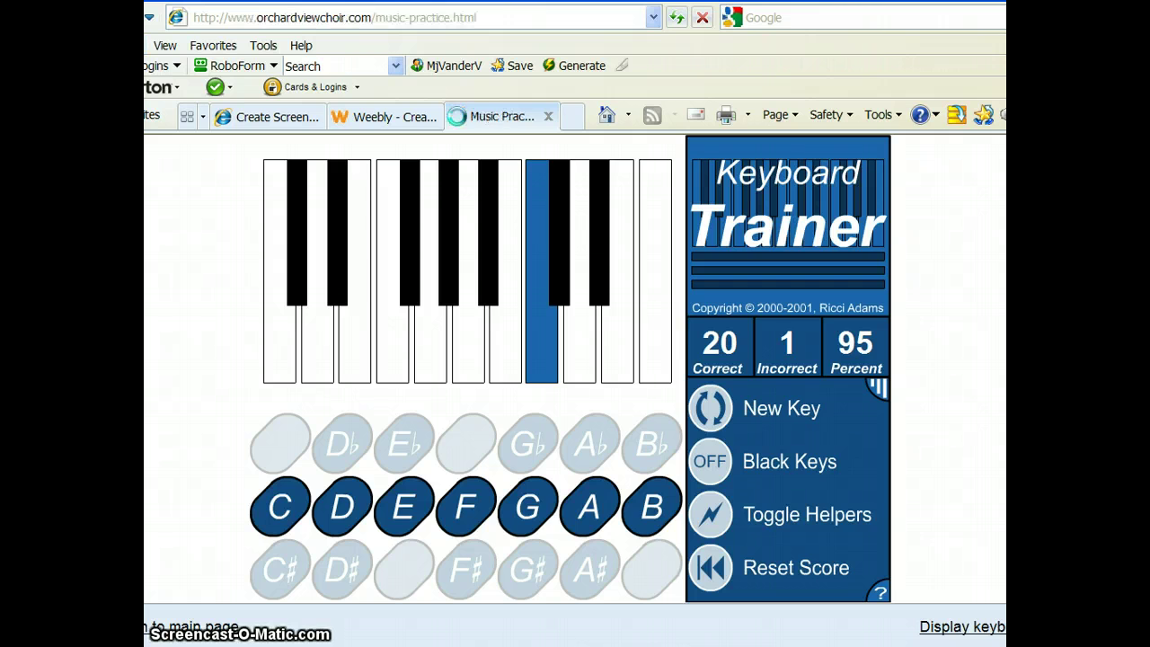
{"action": "key", "text": "alt+Left"}
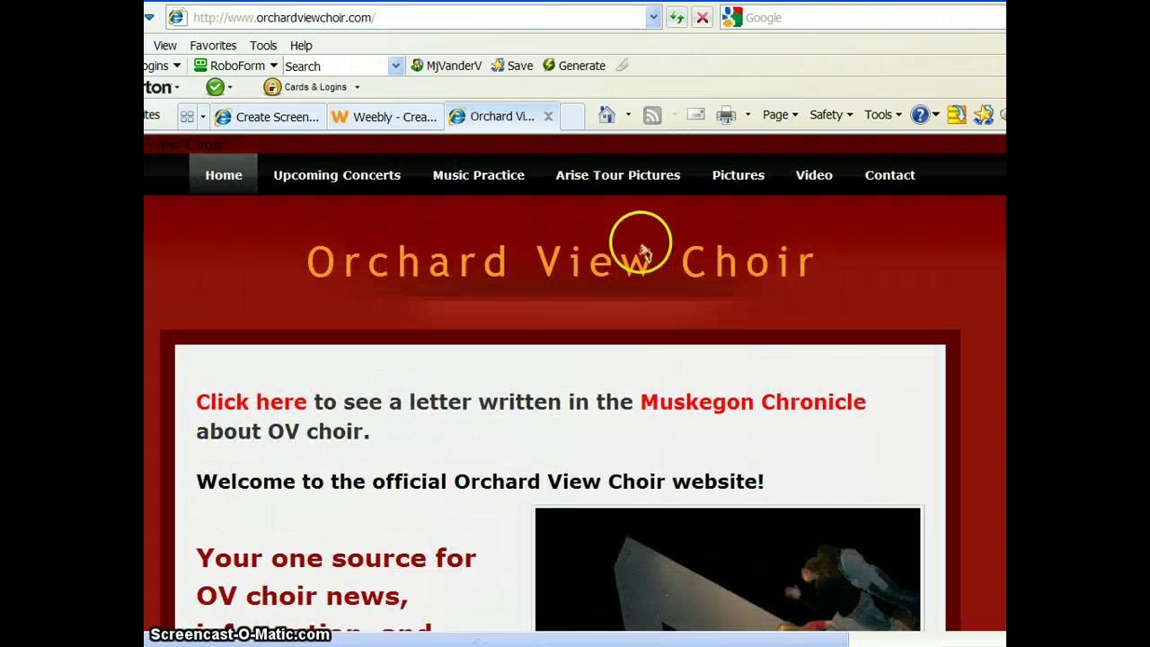
{"action": "left_click", "coordinate": [896, 180]}
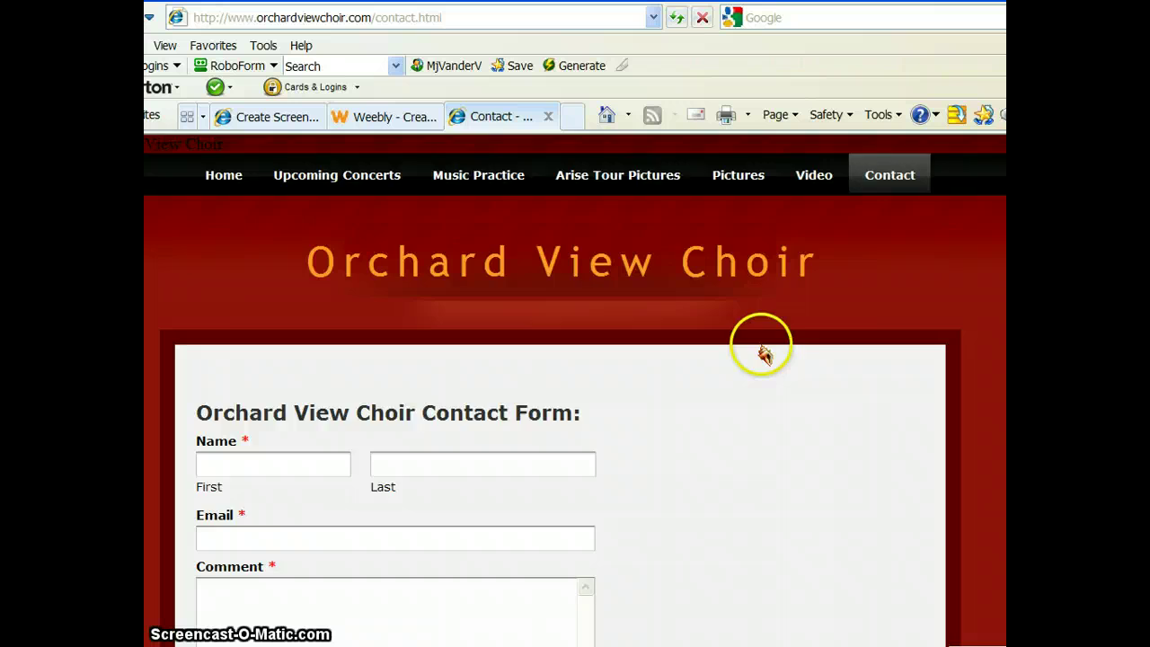
Scroll through the contact form and place the cursor in the Comment field
{"action": "scroll", "coordinate": [719, 346], "scroll_direction": "down", "scroll_amount": 3}
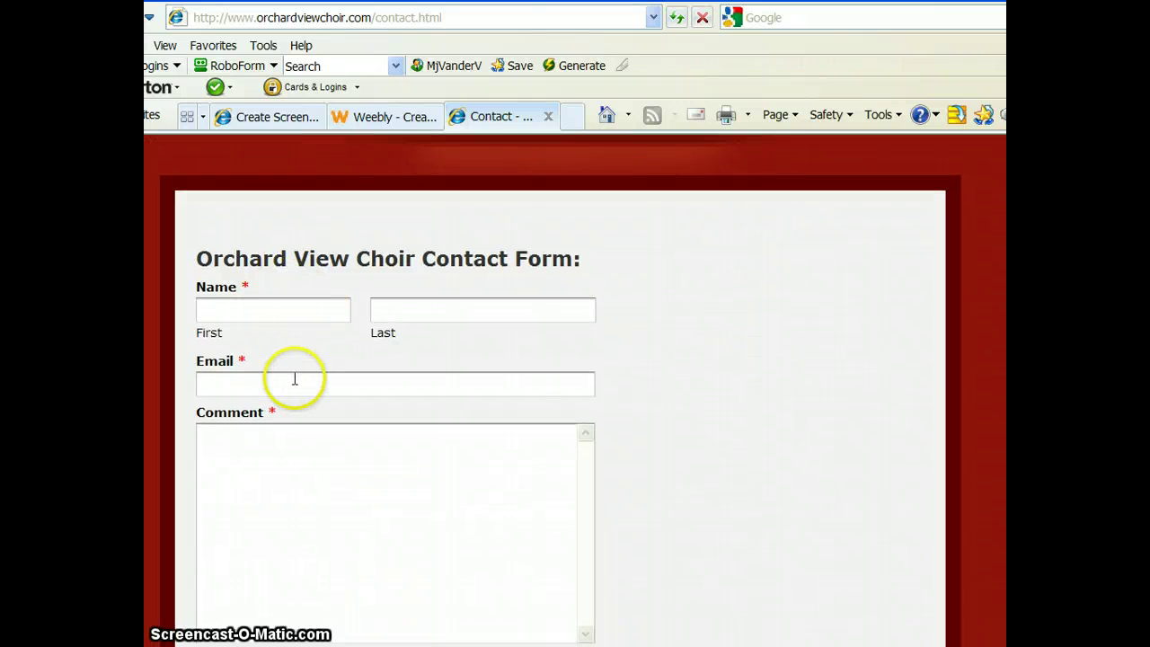
{"action": "left_click", "coordinate": [377, 485]}
{"action": "scroll", "coordinate": [975, 256], "scroll_direction": "down", "scroll_amount": 1}
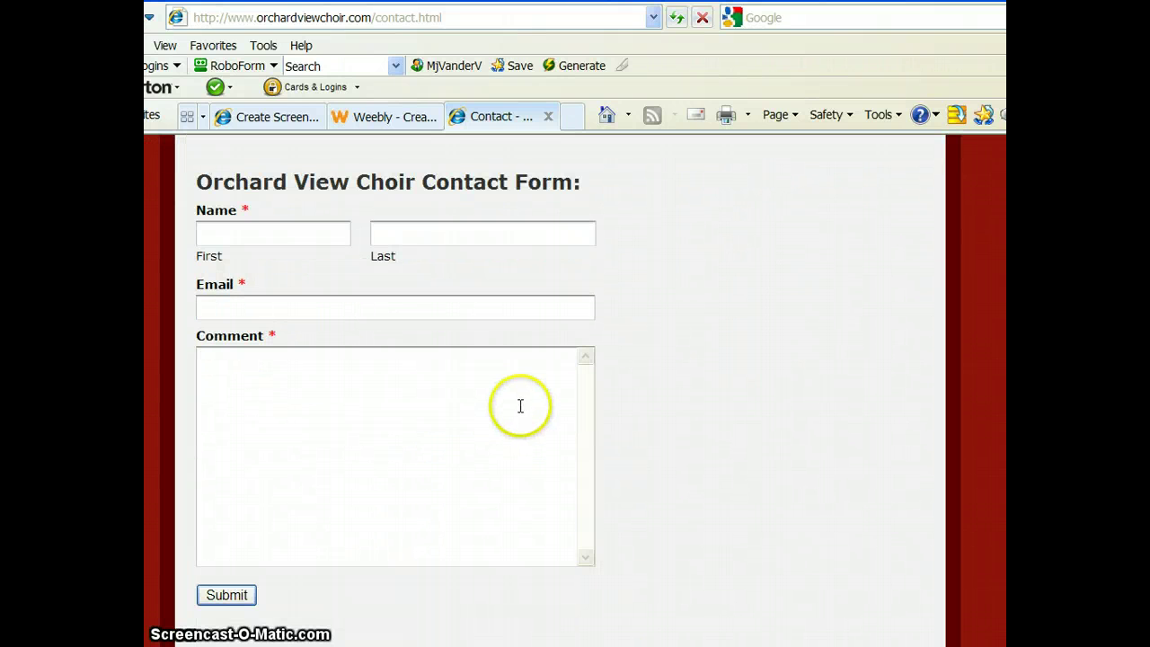
{"action": "scroll", "coordinate": [513, 405], "scroll_direction": "up", "scroll_amount": 3}
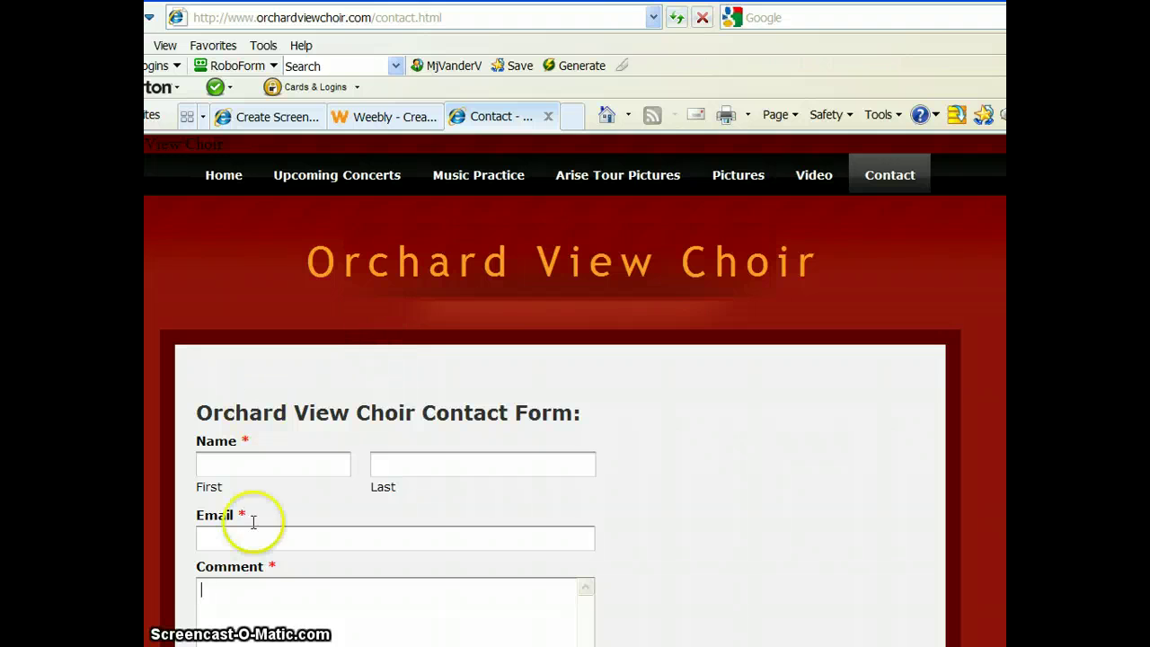